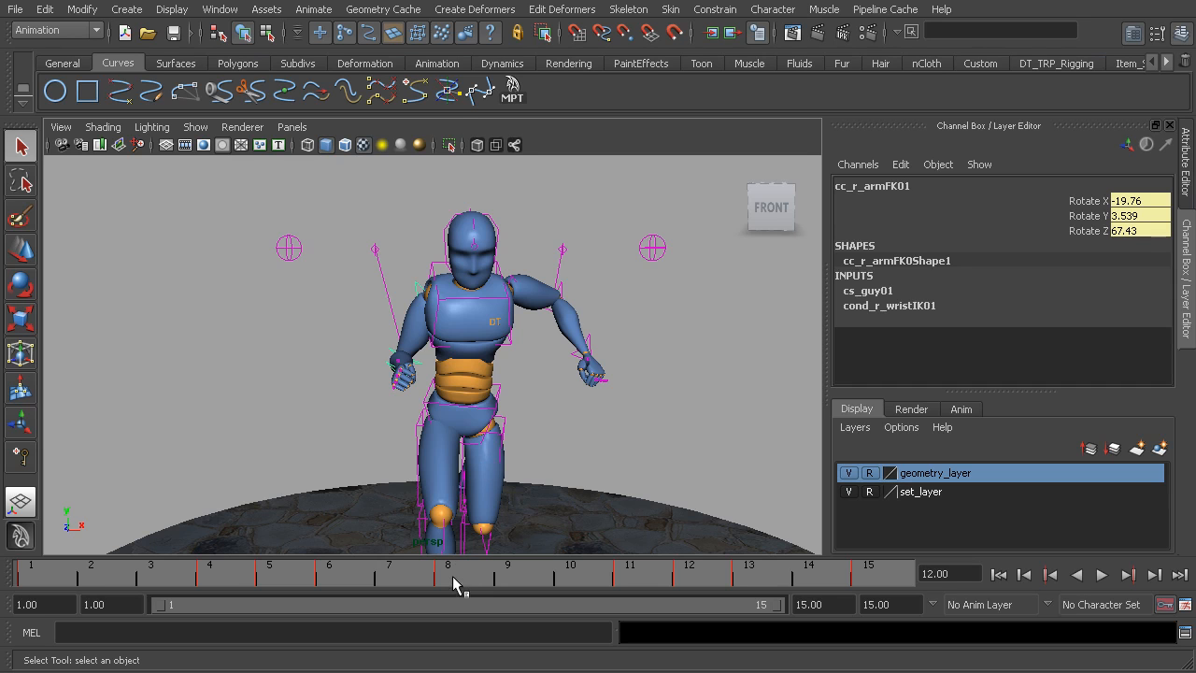
- Copy the right arm FK control's keys from frames 1 to 15
alt+drag(619, 346, 617, 280)
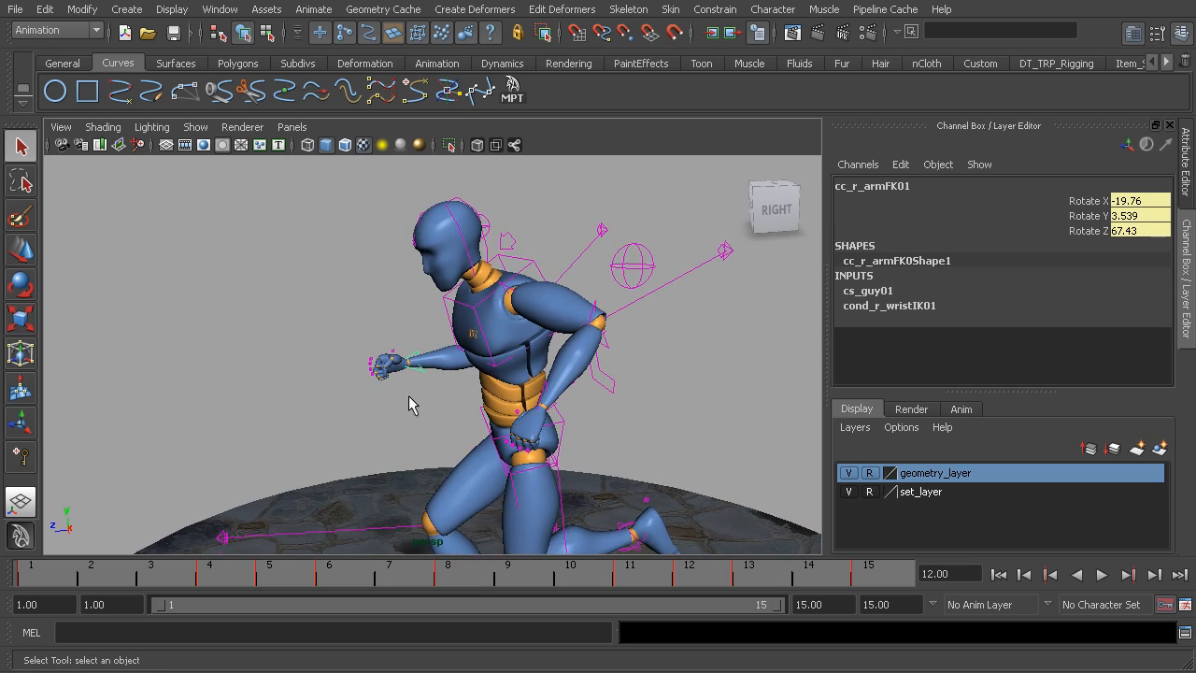
mouse_move(613, 315)
alt+mouse_down()
mouse_move(572, 323)
mouse_move(614, 315)
alt+mouse_up()
mouse_move(532, 285)
alt+mouse_down()
mouse_move(545, 323)
mouse_move(520, 297)
alt+mouse_up()
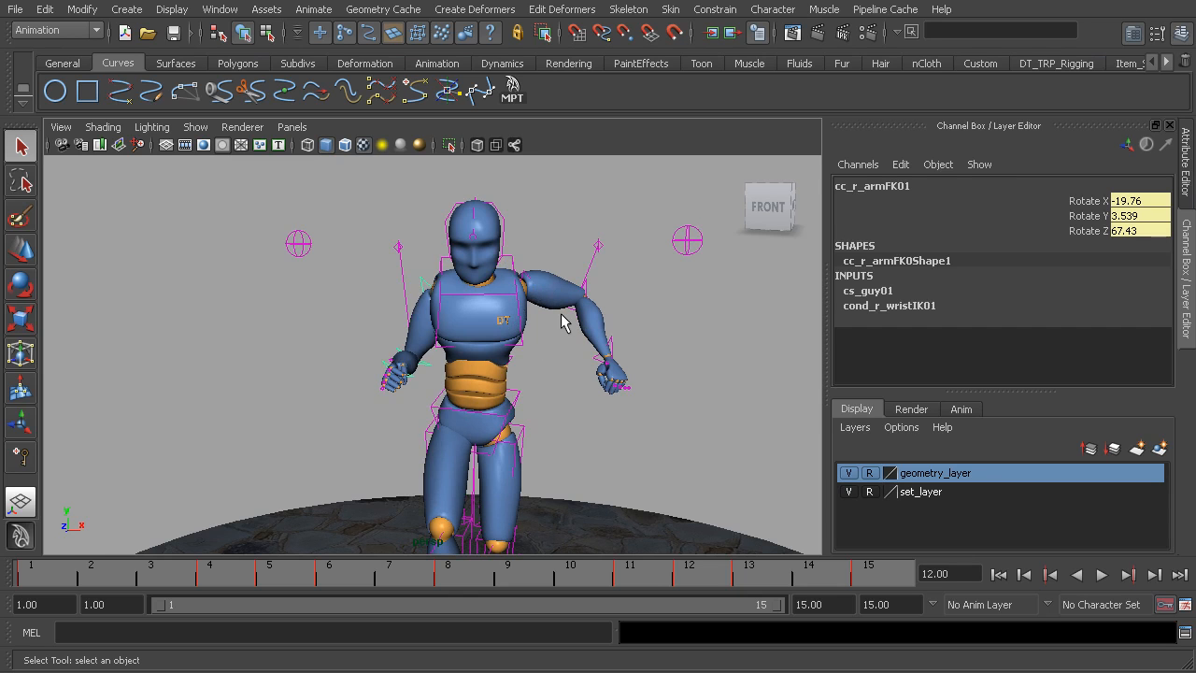
alt+drag(432, 357, 421, 349)
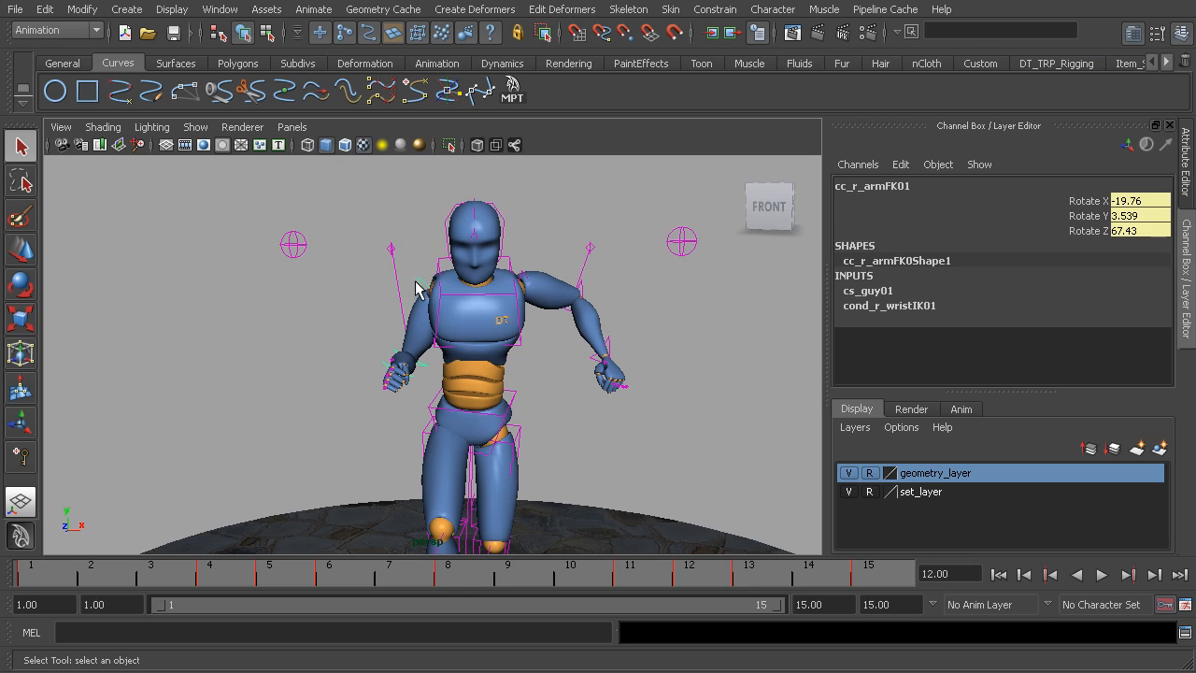
click(44, 578)
shift+drag(43, 578, 860, 592)
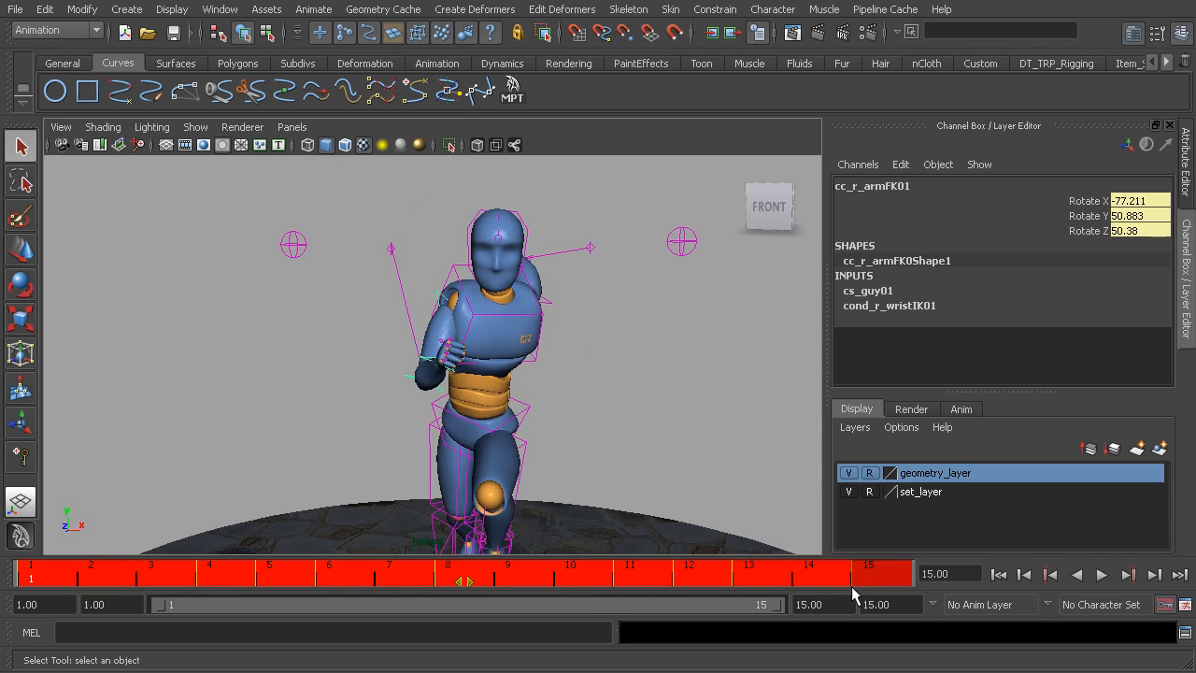
right_click(866, 584)
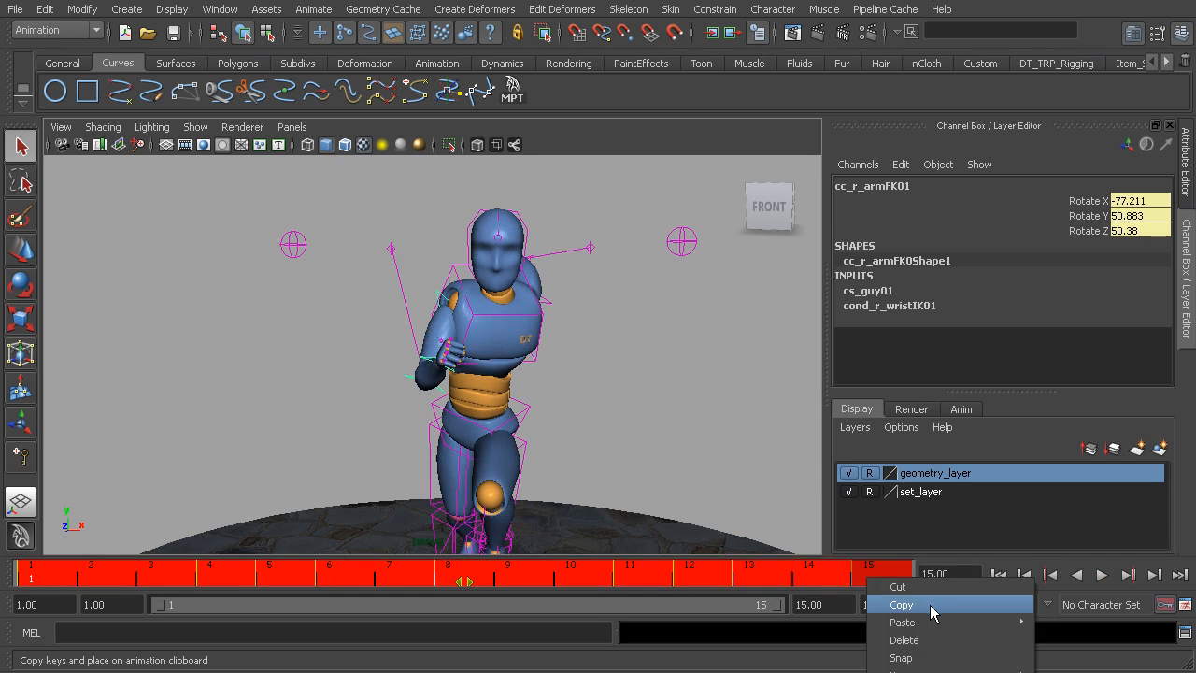
click(899, 605)
- Paste the copied keys onto the left arm FK control cc_l_armFK01 over frames 1 to 15
mouse_move(628, 365)
alt+mouse_down()
mouse_move(529, 326)
mouse_move(541, 338)
mouse_move(569, 323)
alt+mouse_up()
click(554, 302)
click(48, 575)
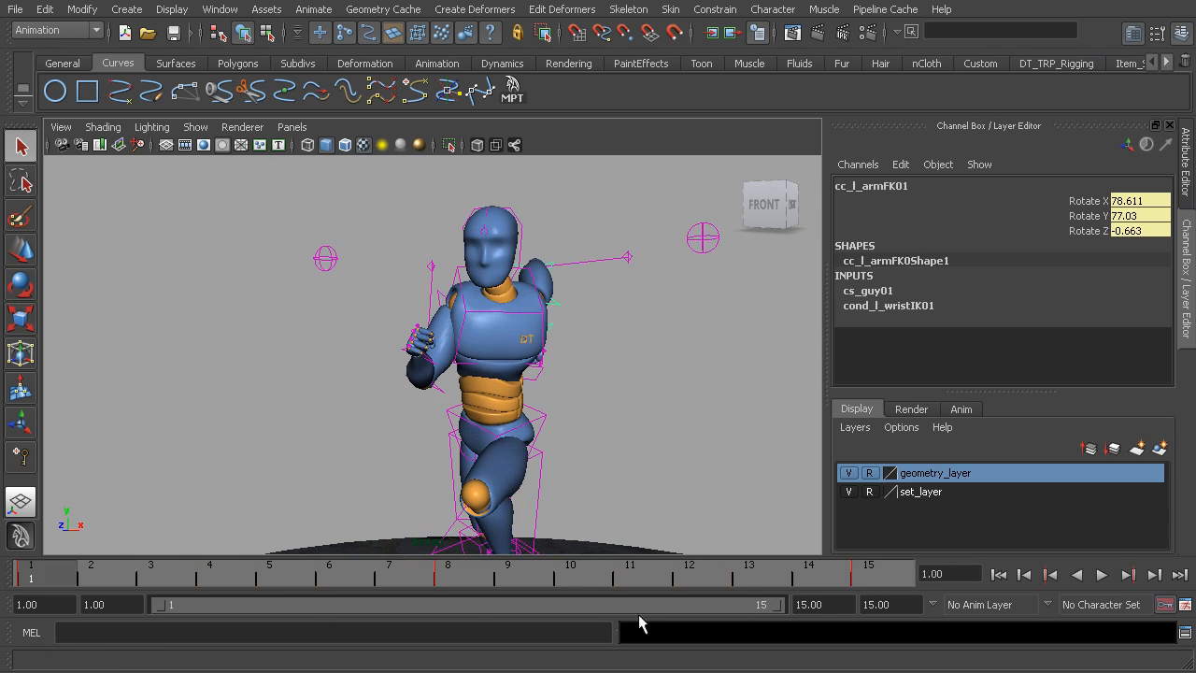
shift+drag(42, 583, 860, 580)
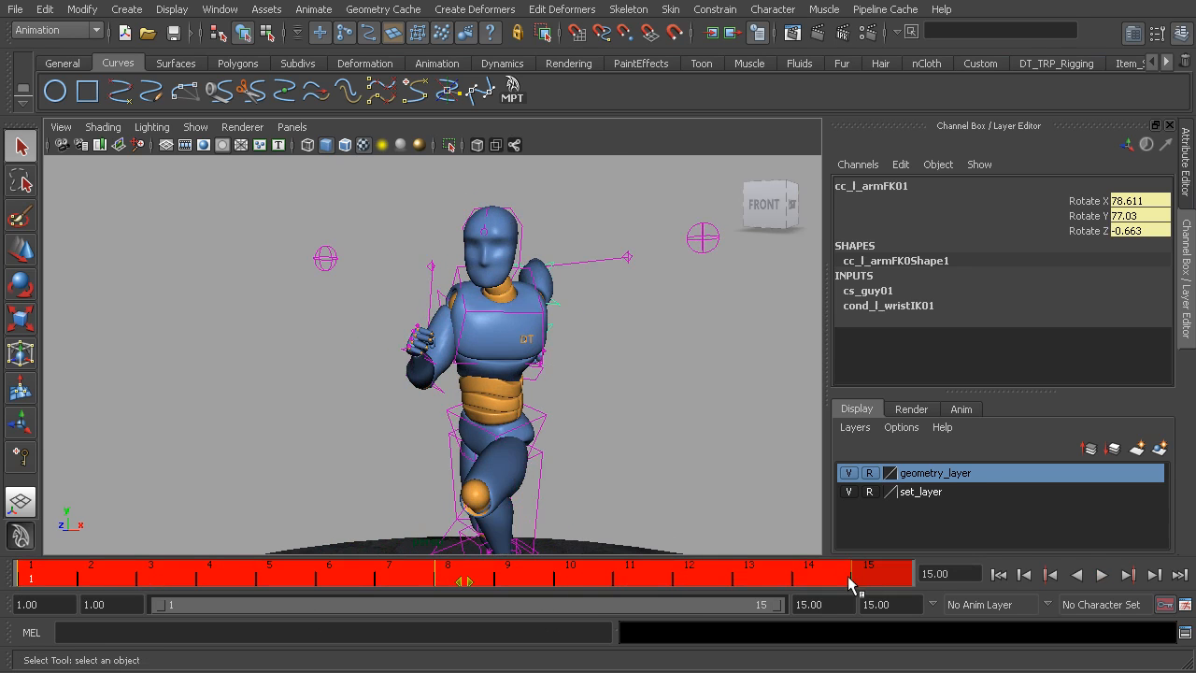
right_click(846, 574)
mouse_move(923, 615)
click(1087, 626)
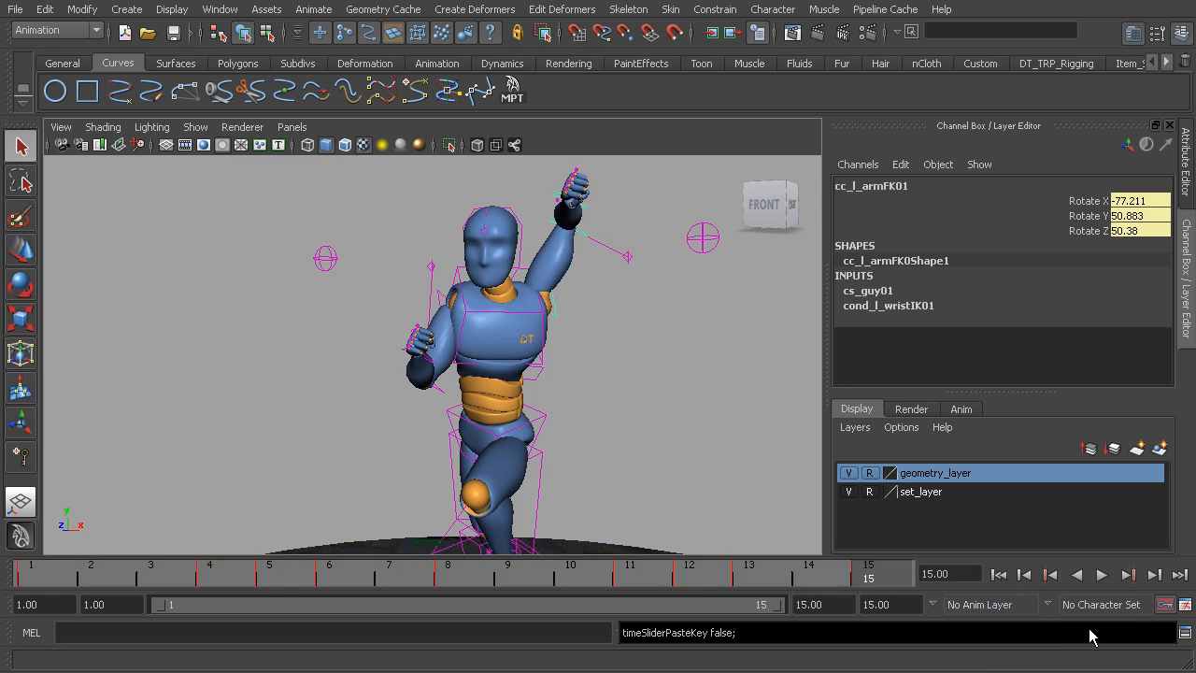
- Play the animation from the front to check the left arm's pasted motion, and return to frame 1
alt+drag(525, 380, 564, 359)
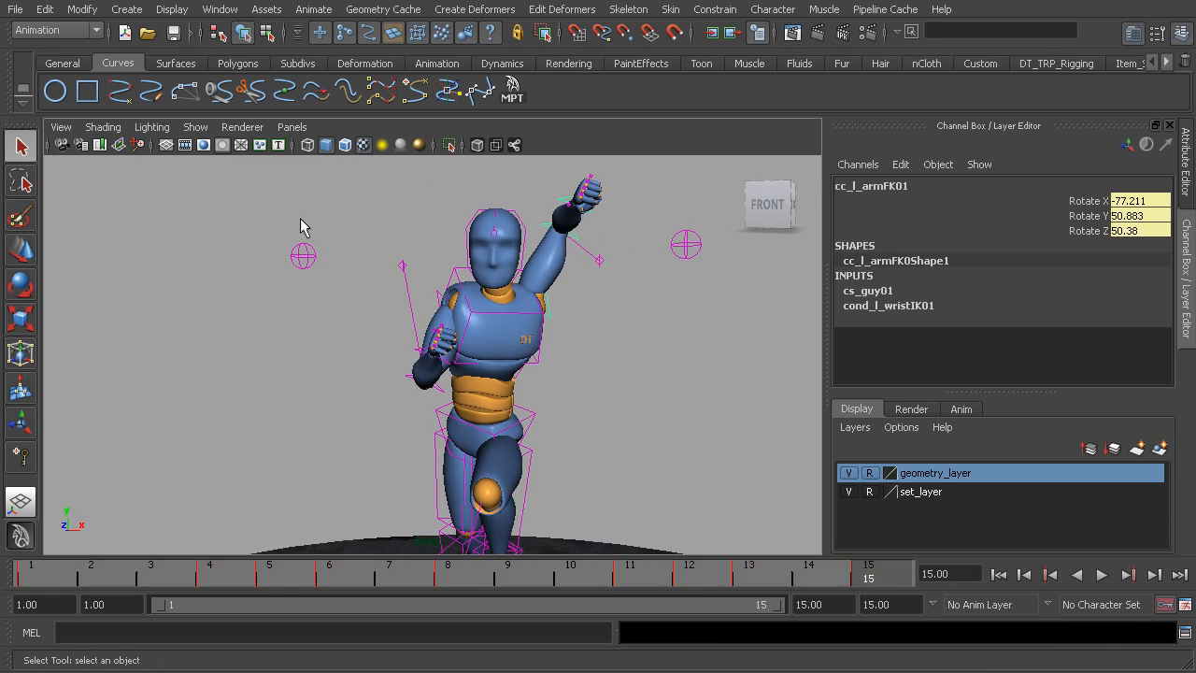
key(alt+v)
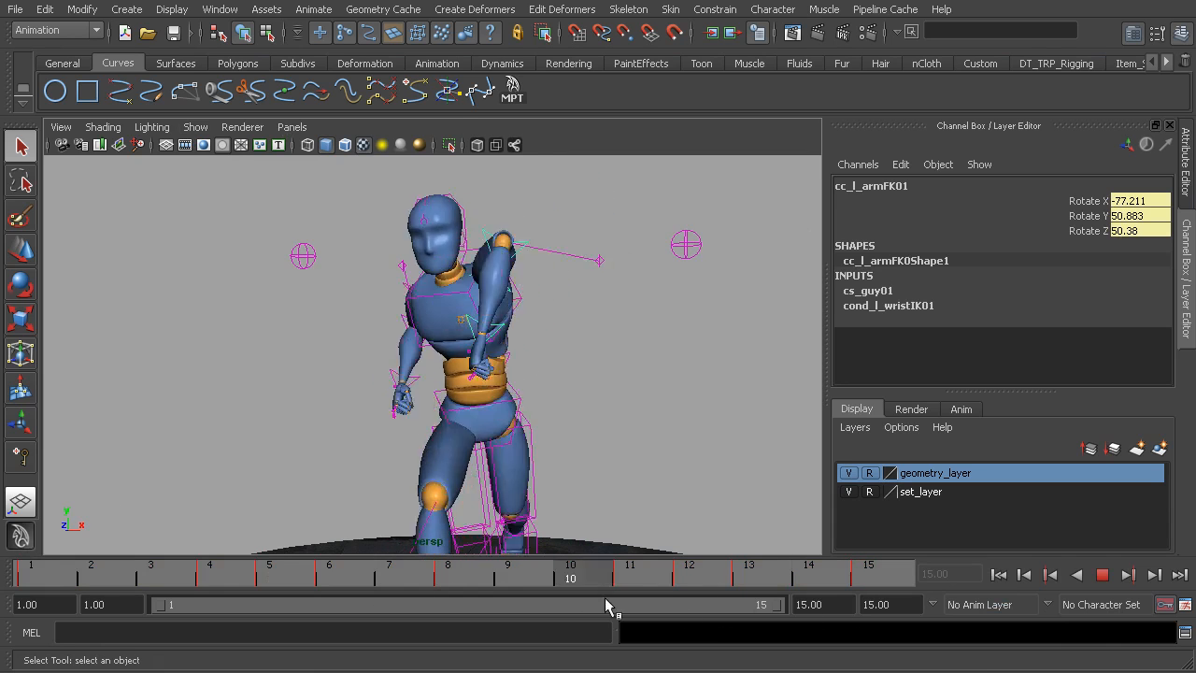
drag(398, 589, 49, 559)
- Switch to the saved Persp/Graph layout and fit the left arm control's curves in the graph view
click(300, 128)
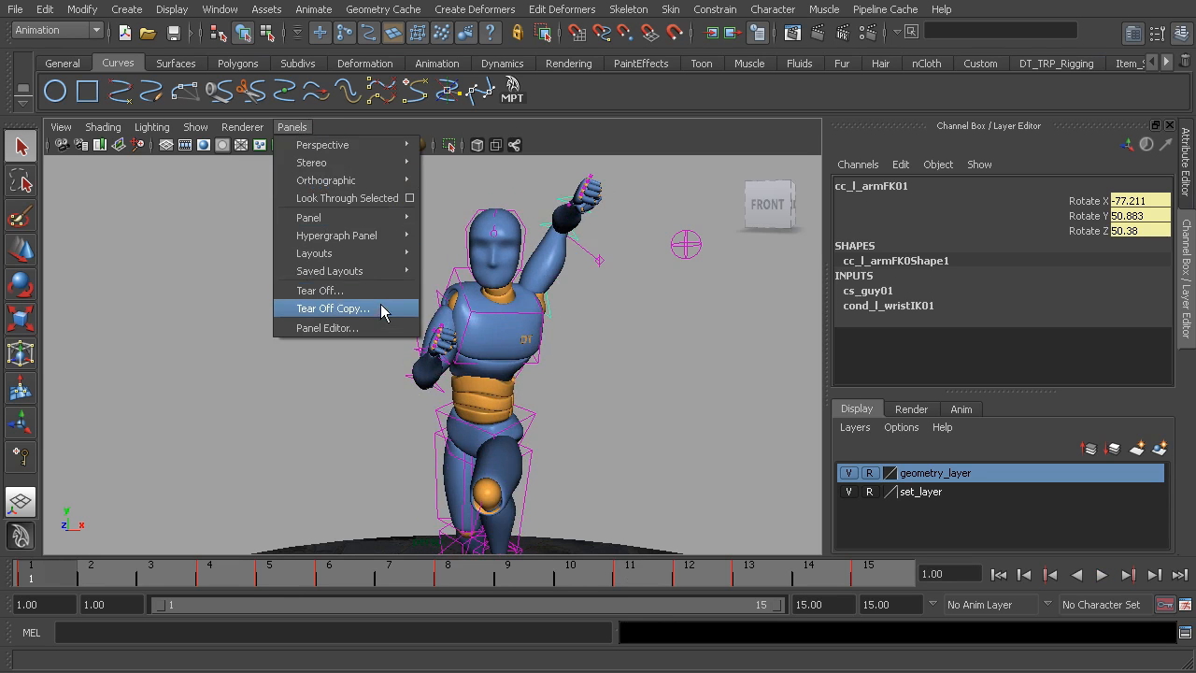
mouse_move(390, 273)
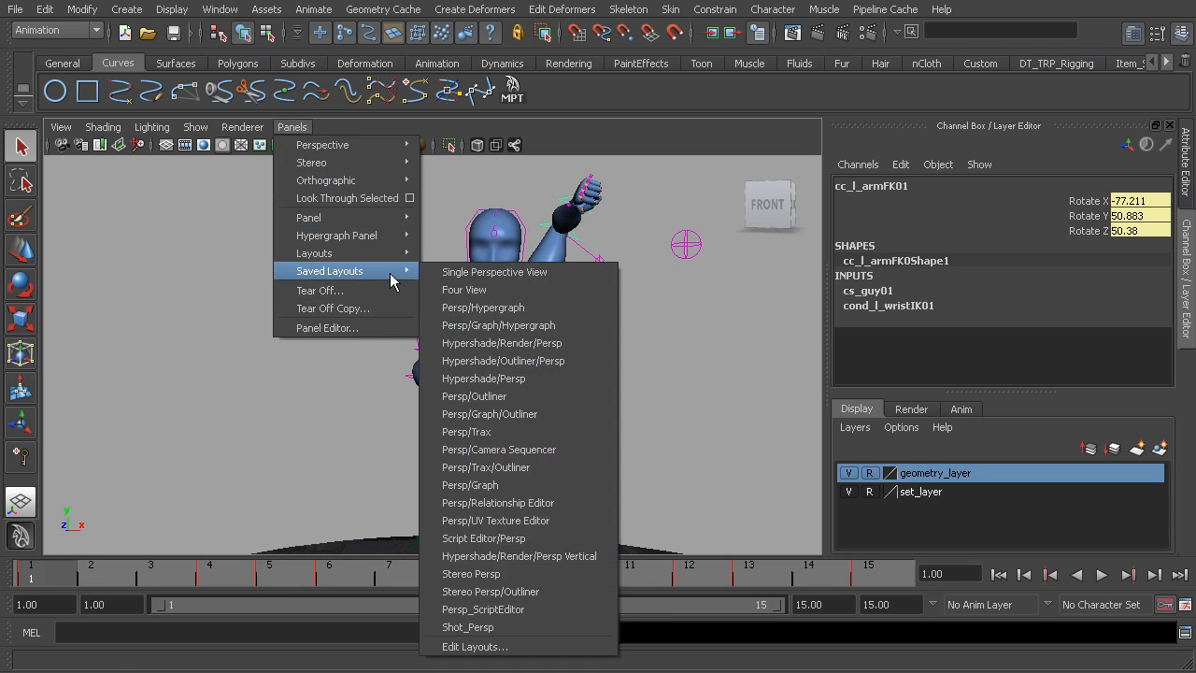
click(551, 487)
alt+right_drag(576, 498, 565, 476)
alt+middle_drag(565, 475, 585, 457)
alt+right_drag(541, 453, 562, 458)
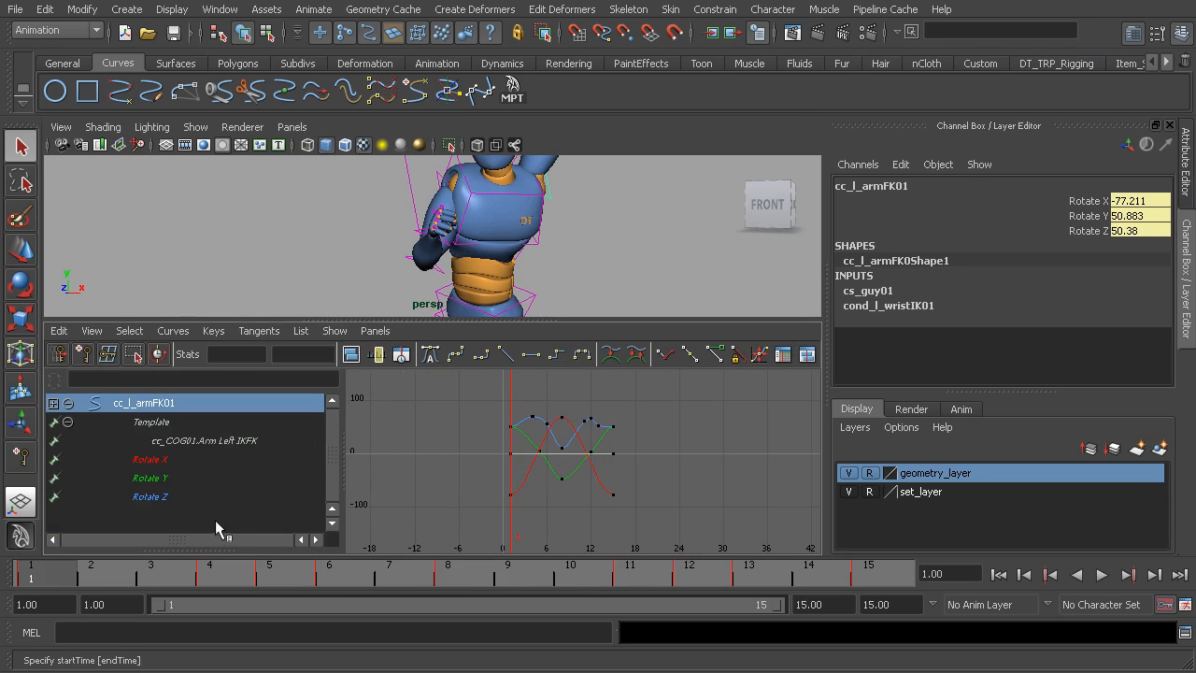
- Invert the values of all Rotate Y and Rotate Z keys on the left arm FK control
click(169, 497)
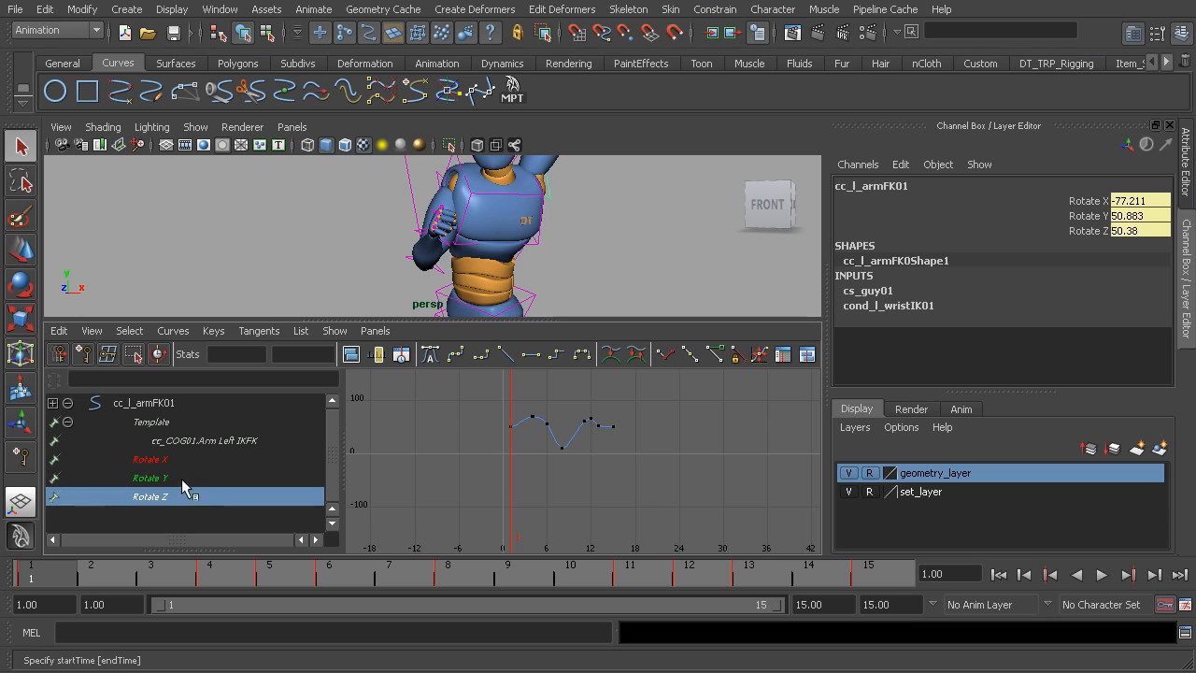
shift+click(174, 478)
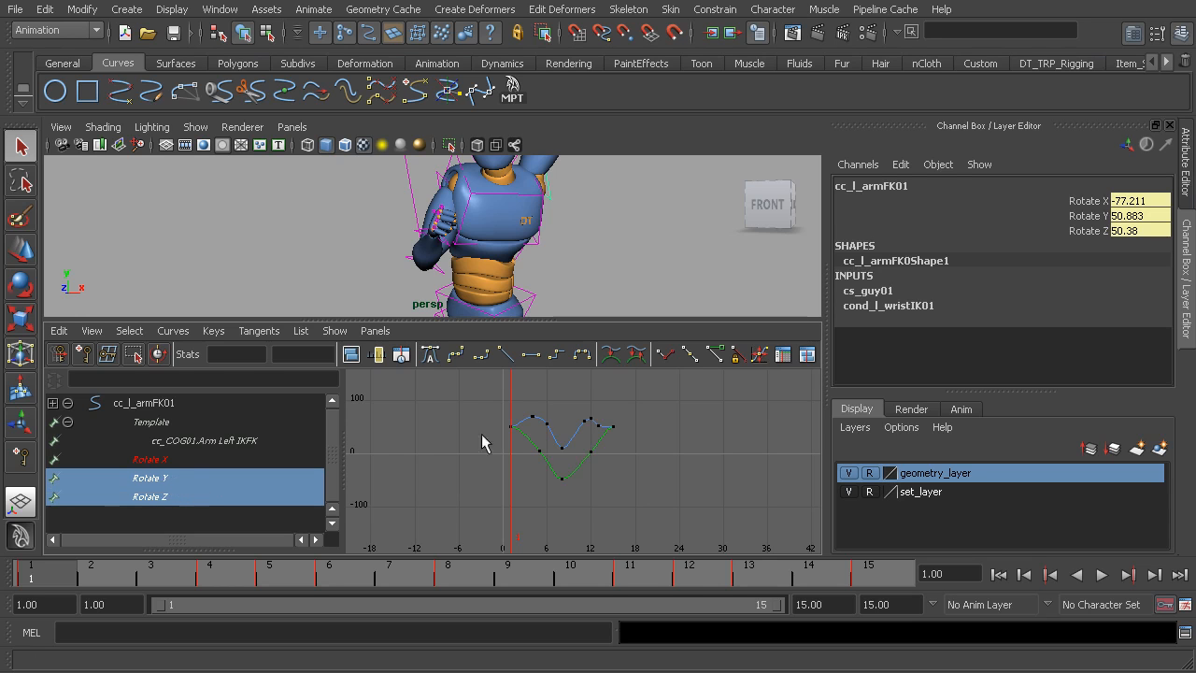
drag(456, 377, 687, 505)
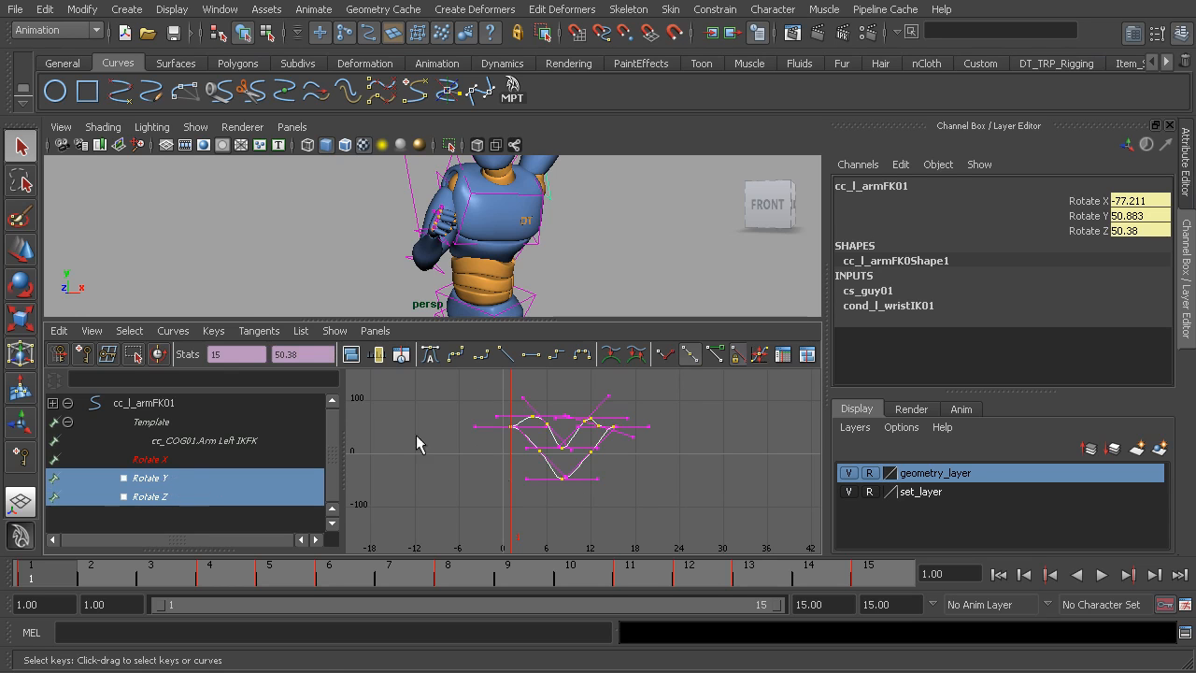
double_click(312, 359)
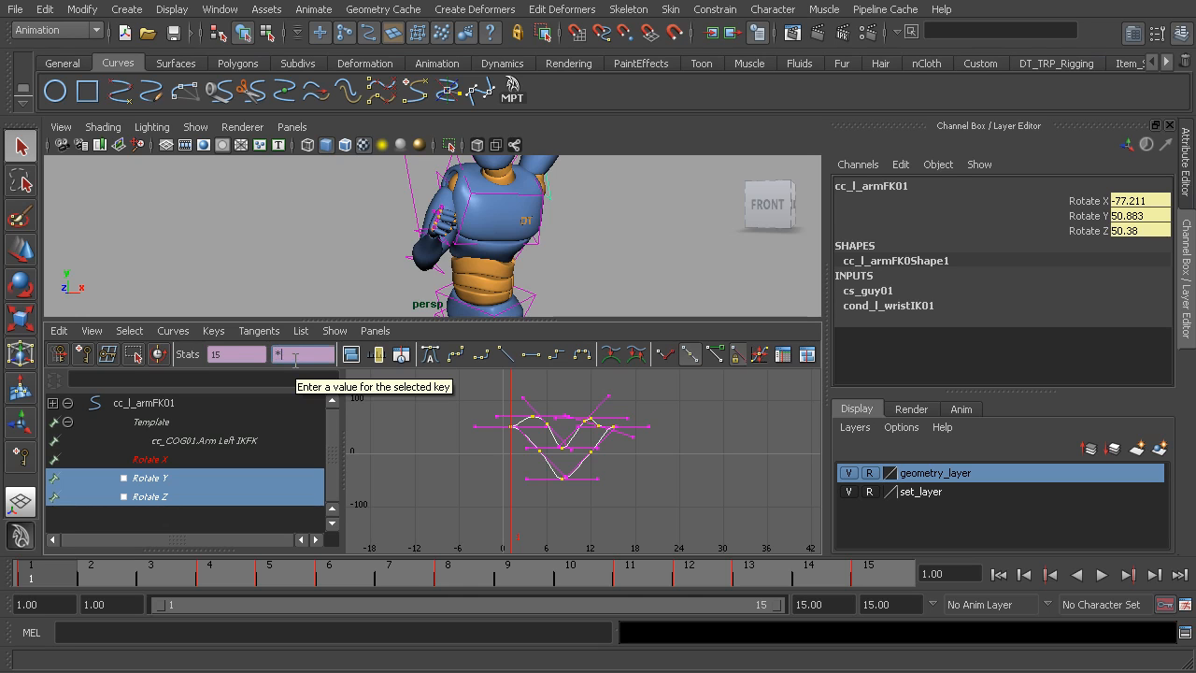
key(Return)
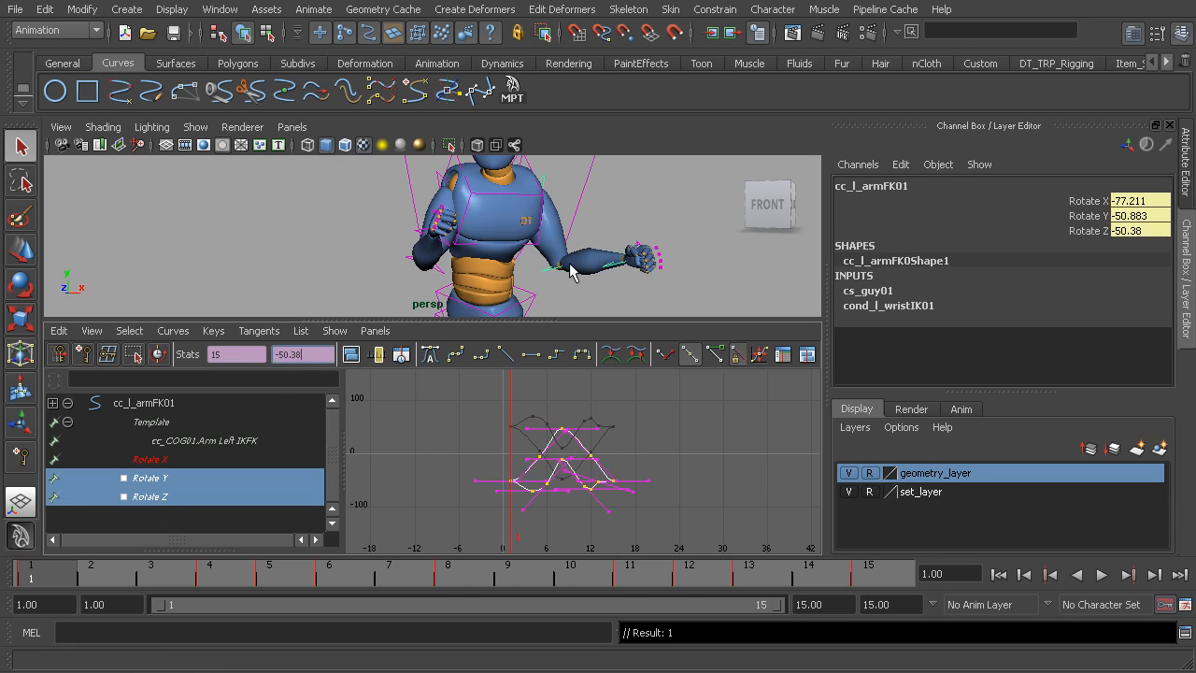
- Offset all keys of the left arm FK control 7 frames later in time
click(194, 460)
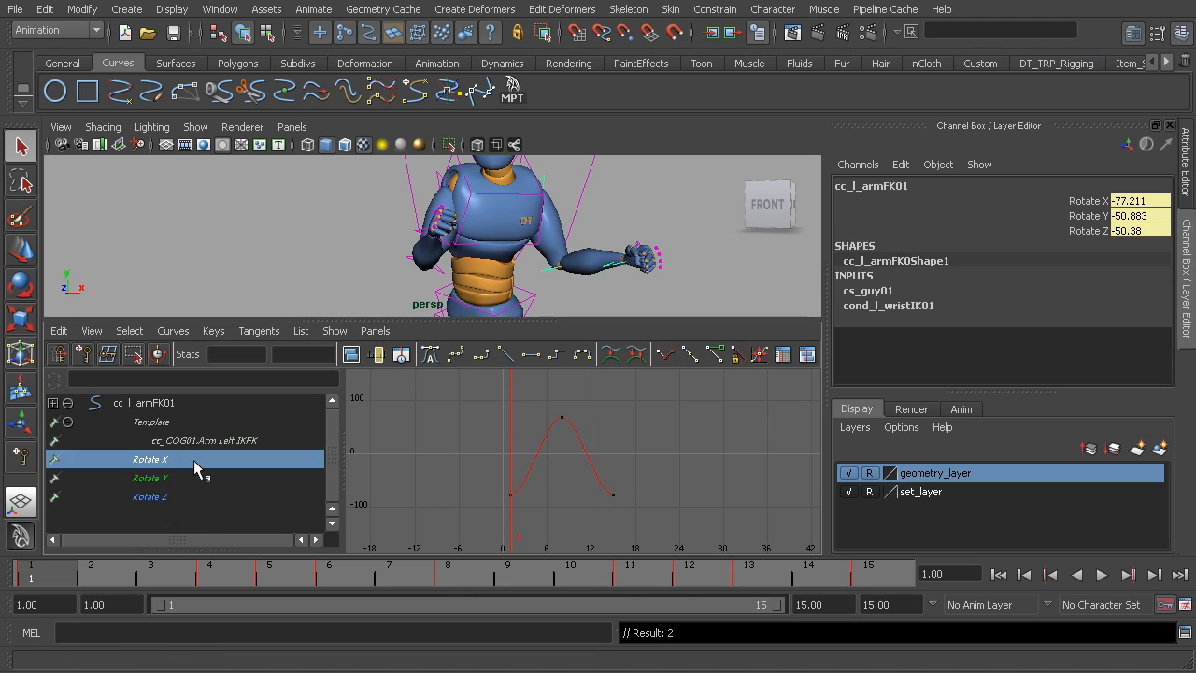
ctrl+click(180, 477)
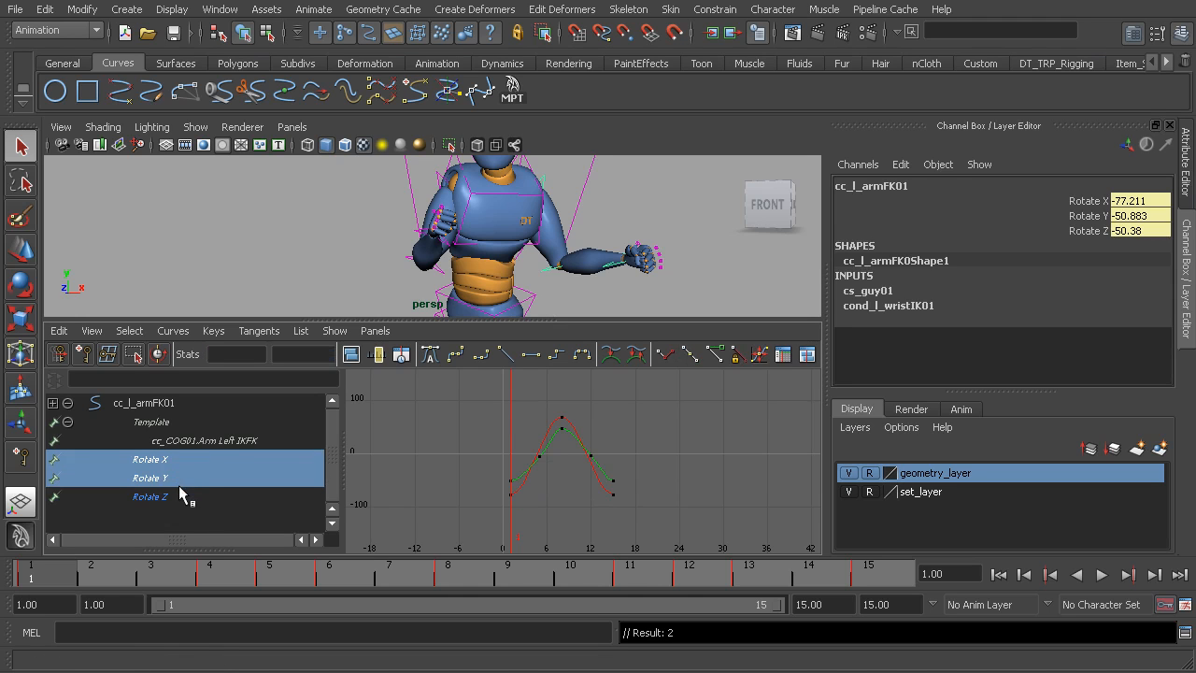
click(179, 404)
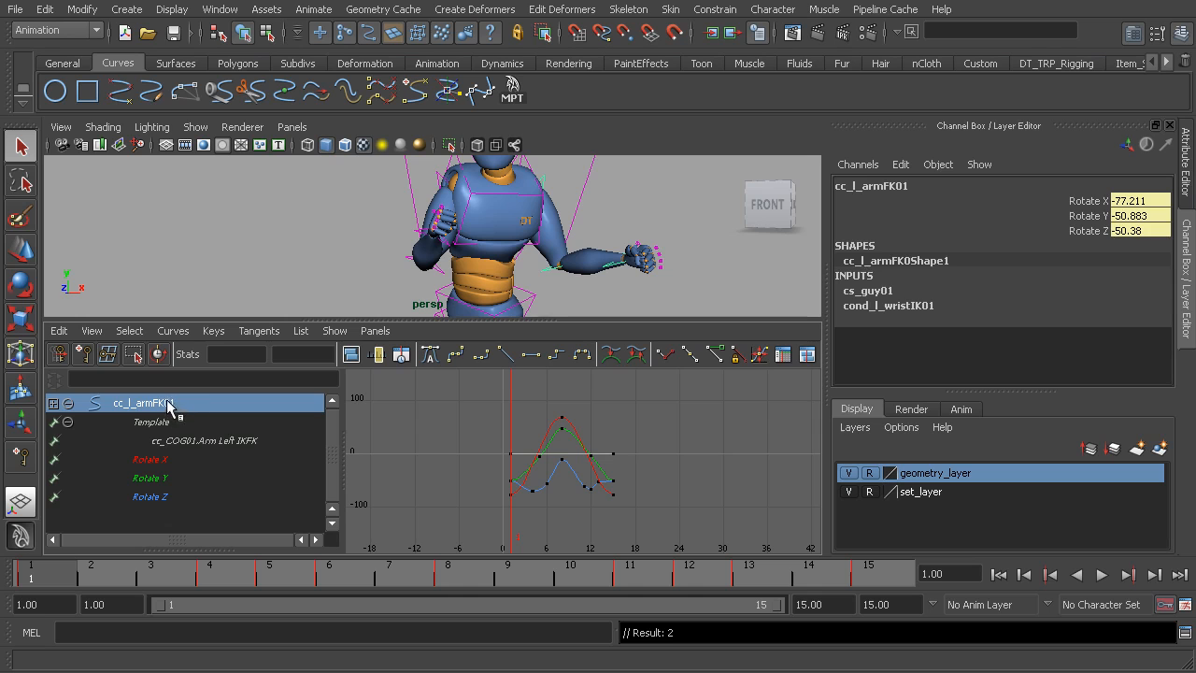
drag(441, 383, 693, 533)
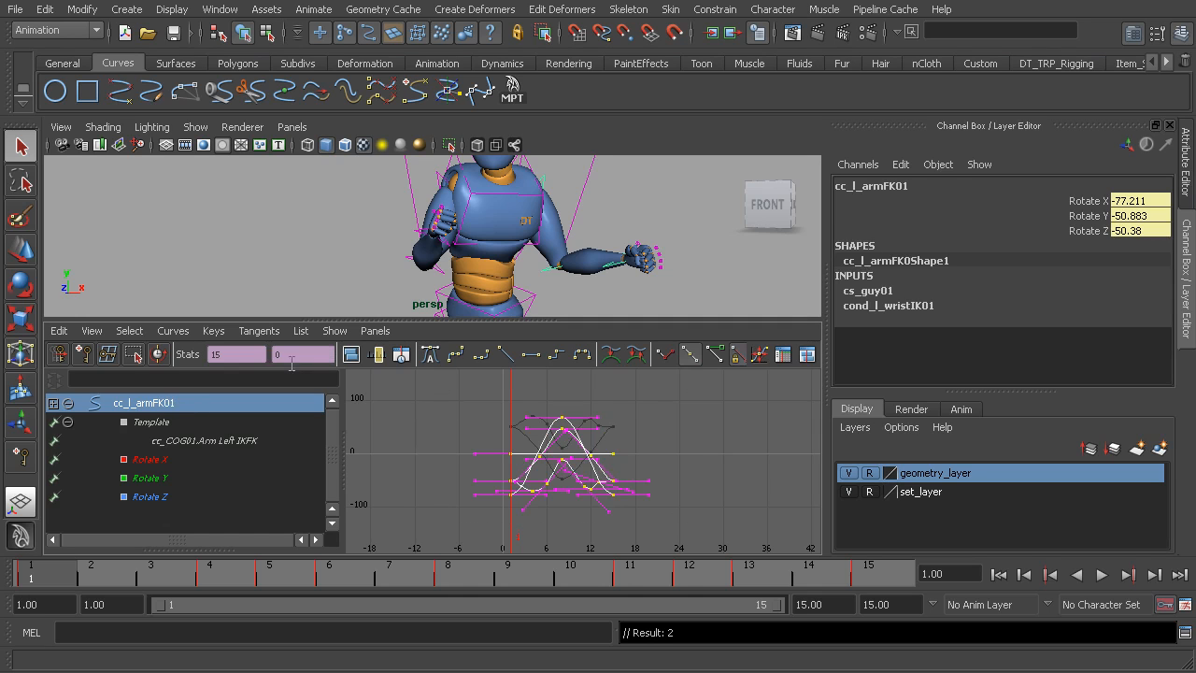
drag(237, 354, 204, 349)
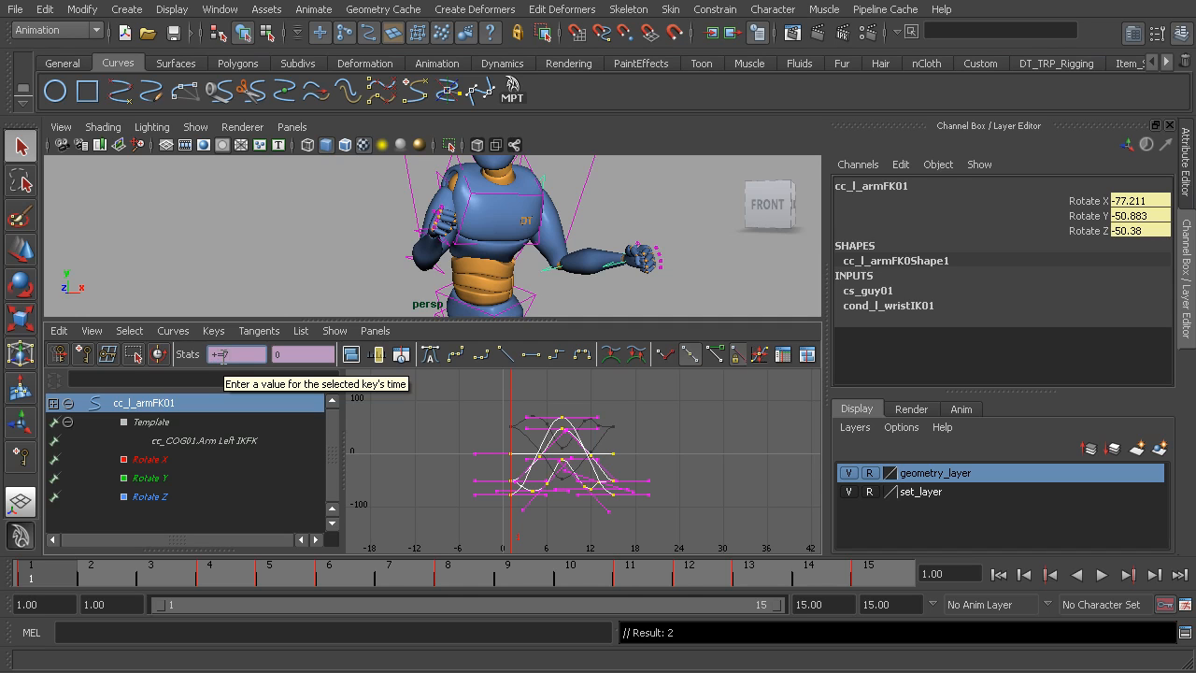
key(Return)
- Go to frame 8 and play the animation in the maximized perspective view to check the offset arm swing
drag(229, 585, 466, 577)
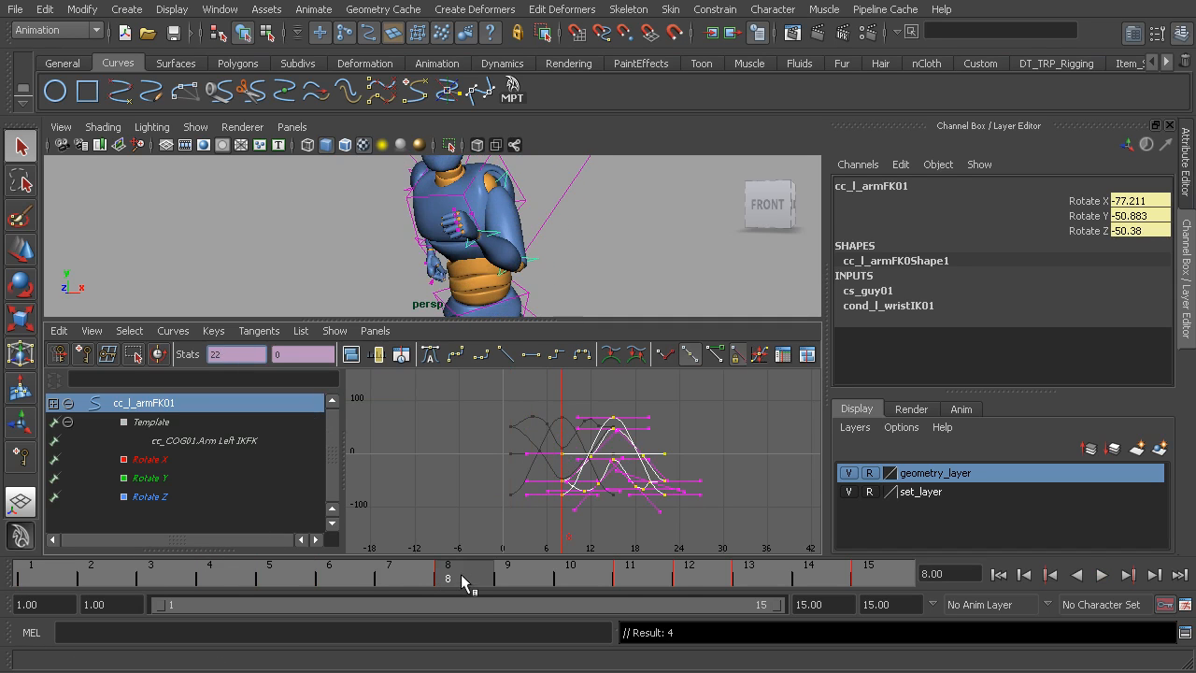
key(space)
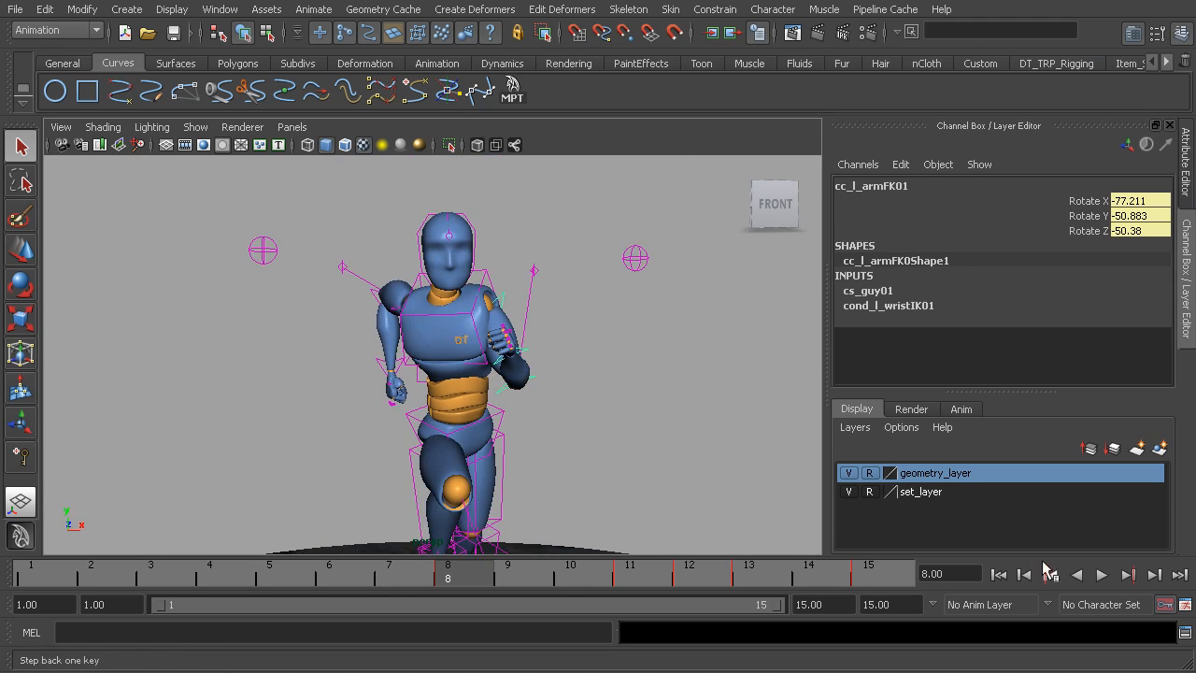
click(1101, 574)
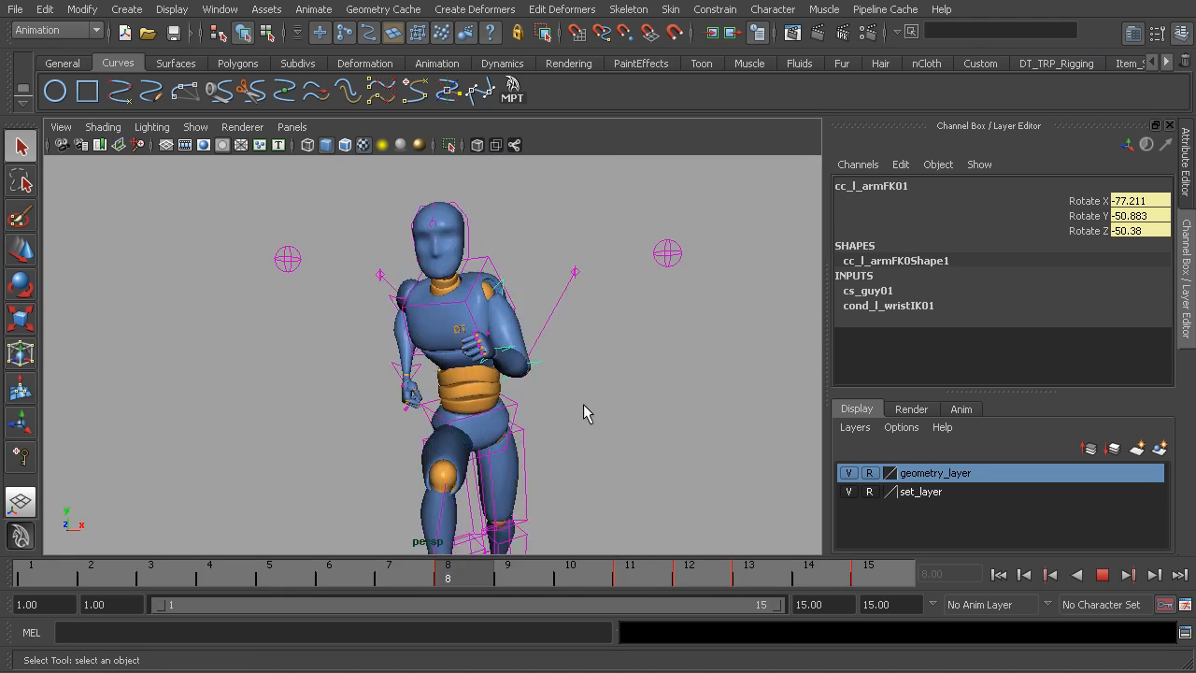
click(1101, 574)
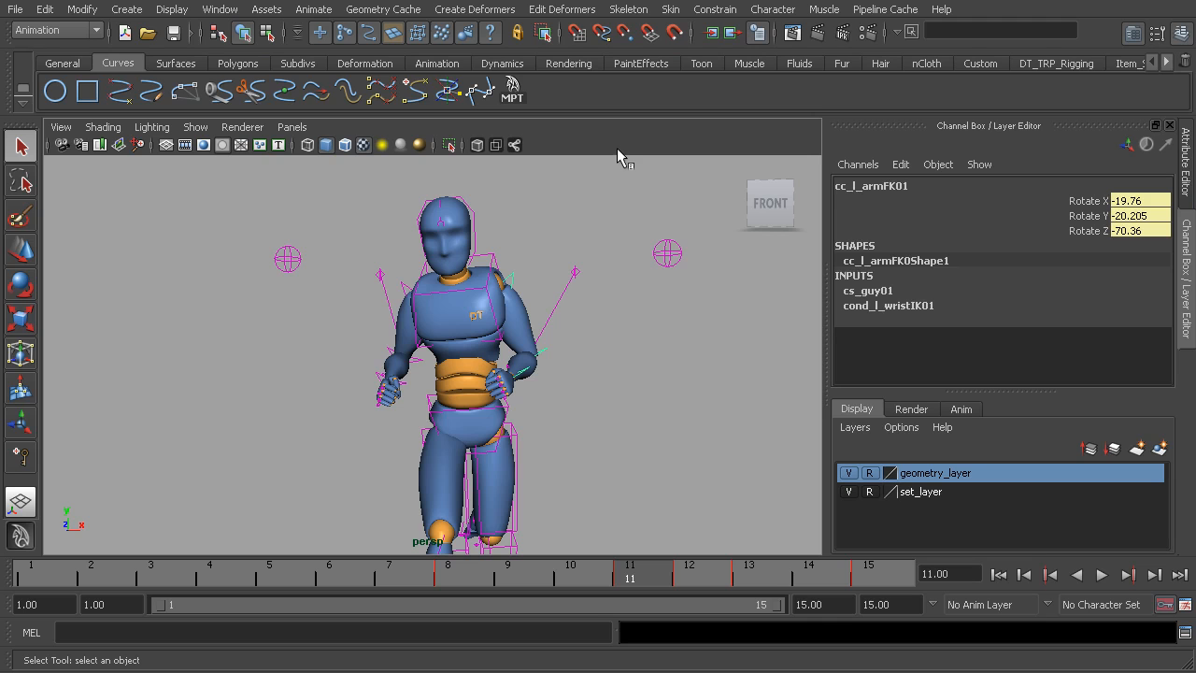
- Turn on the infinity display for the curves and select the left arm's Rotate X, Y and Z channels
key(space)
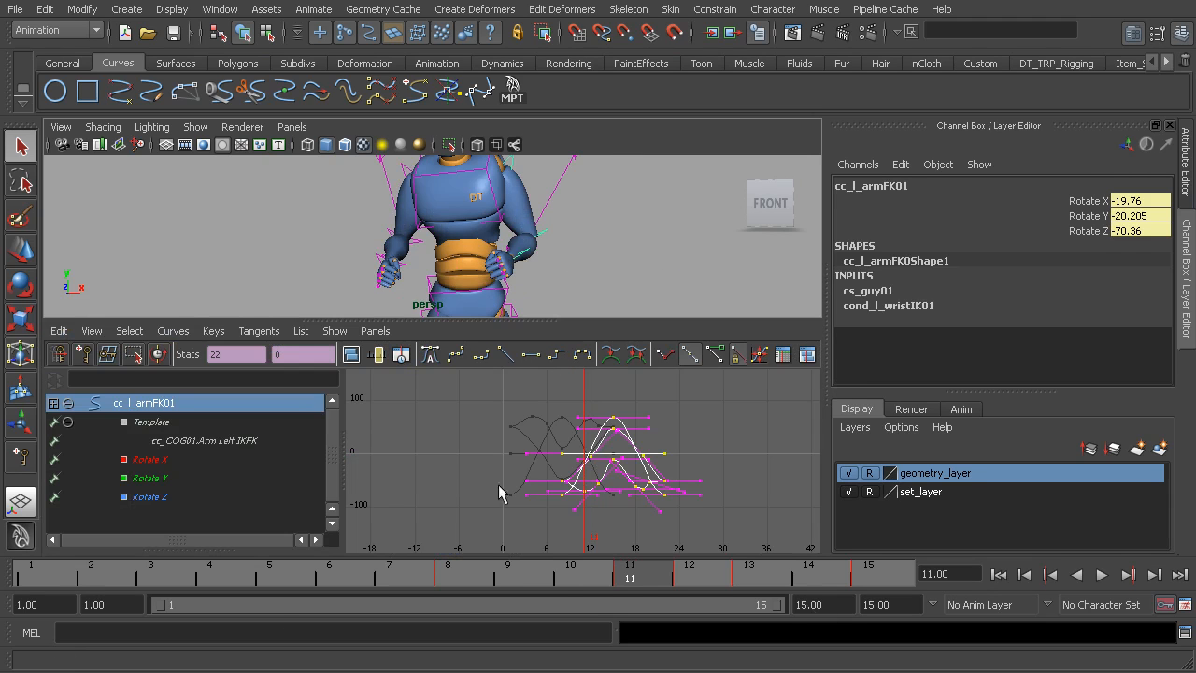
click(177, 460)
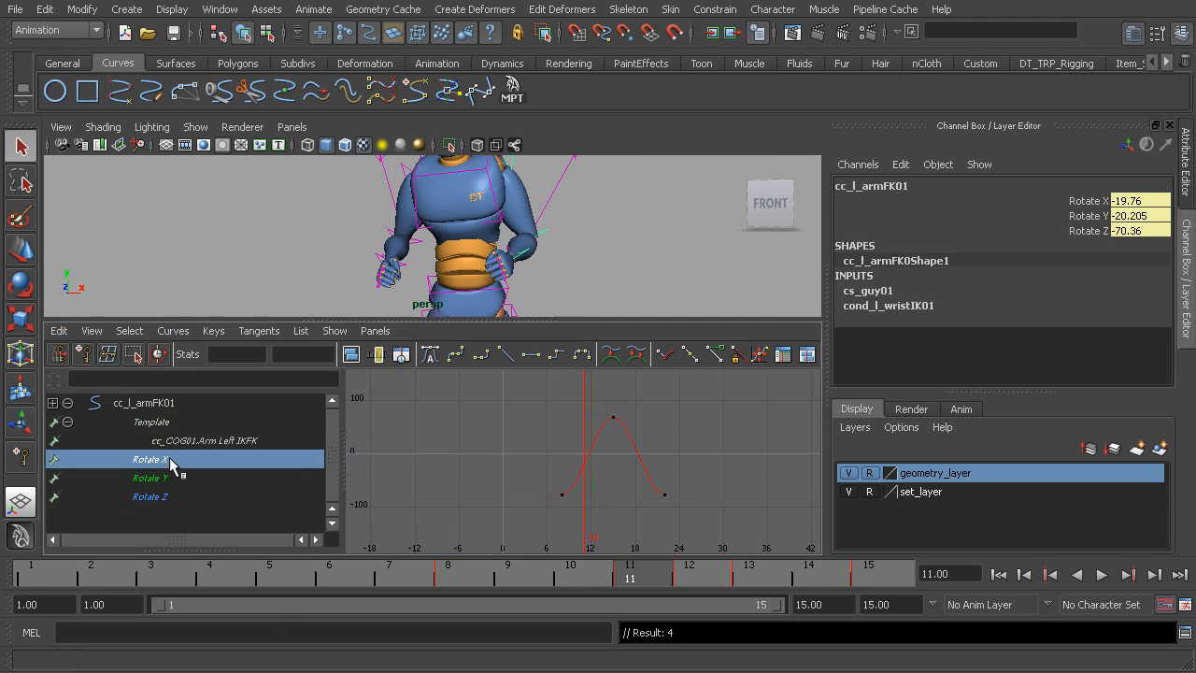
click(91, 331)
click(140, 541)
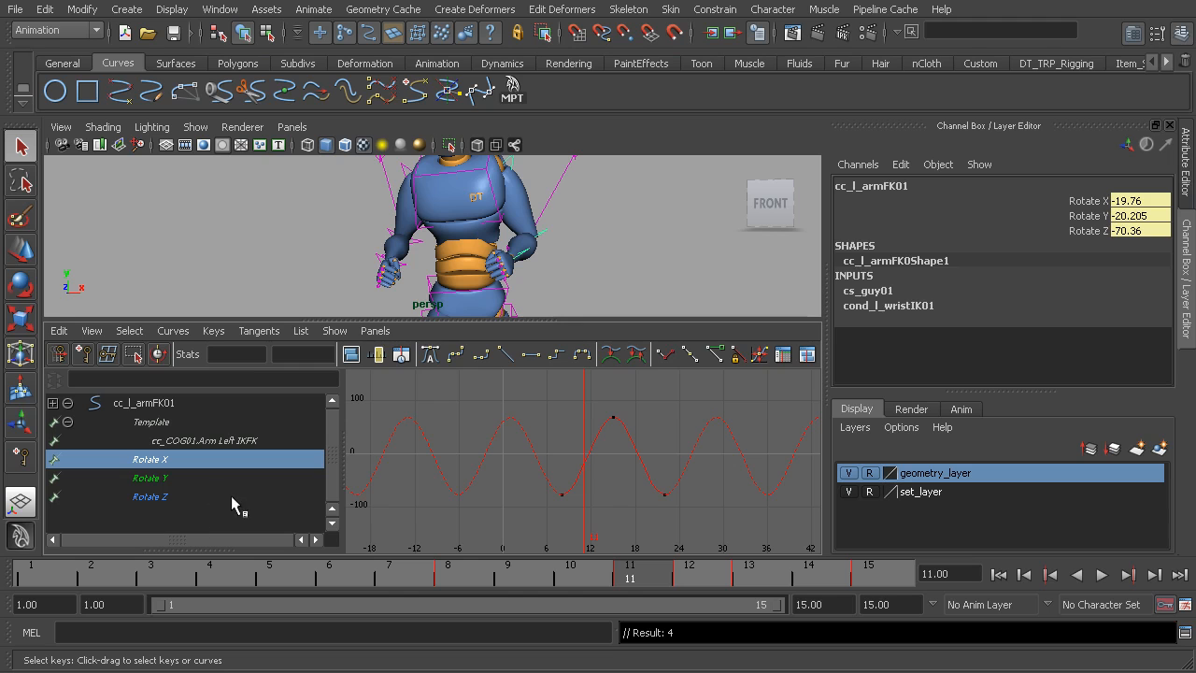
shift+click(181, 475)
shift+click(177, 495)
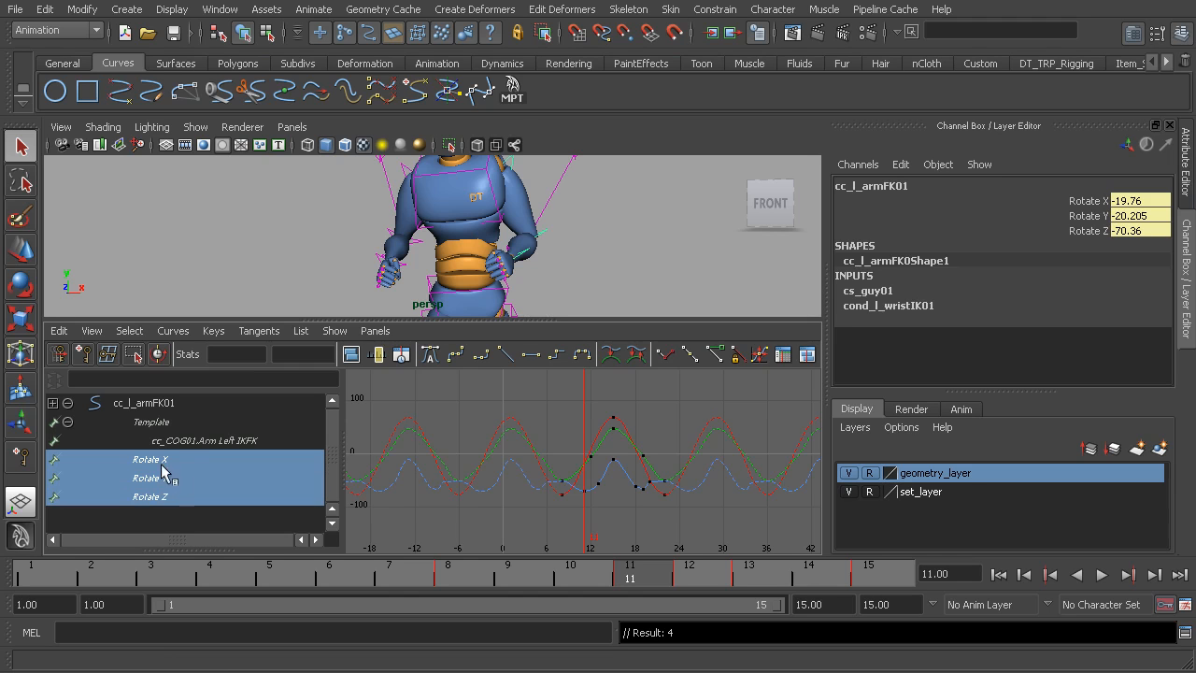
- From frame 1, bake the left arm's Rotate X, Y and Z channels over the time slider range with default options, including sparse curve bake
drag(626, 580, 47, 560)
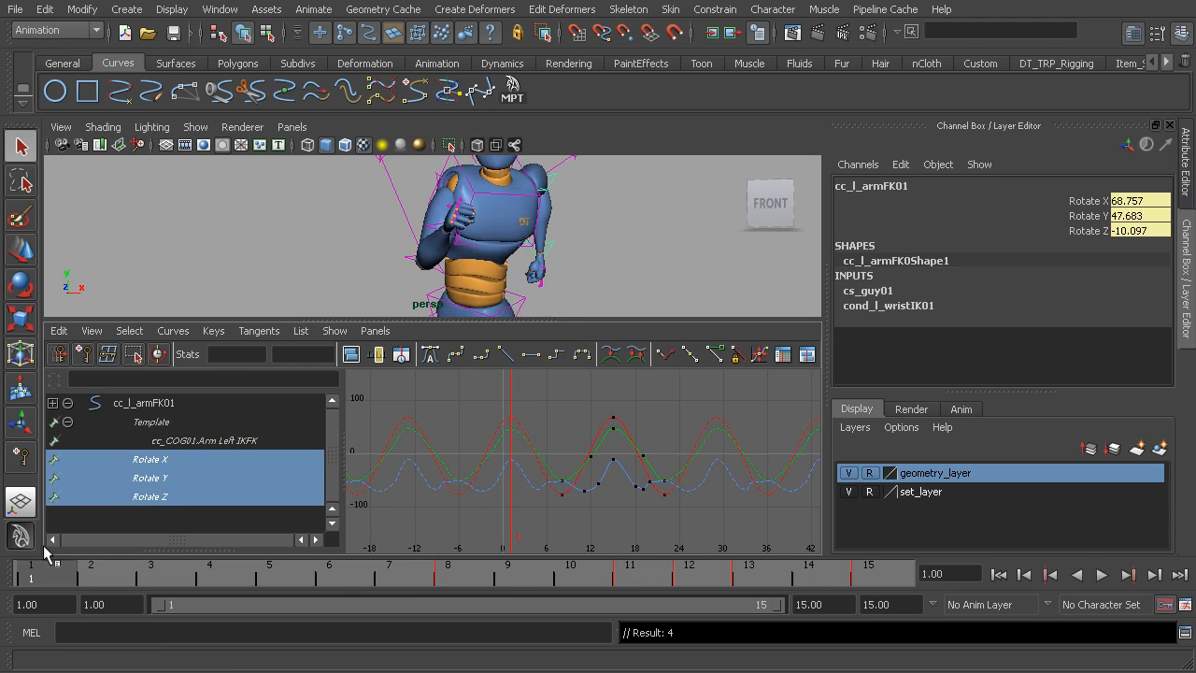
click(175, 333)
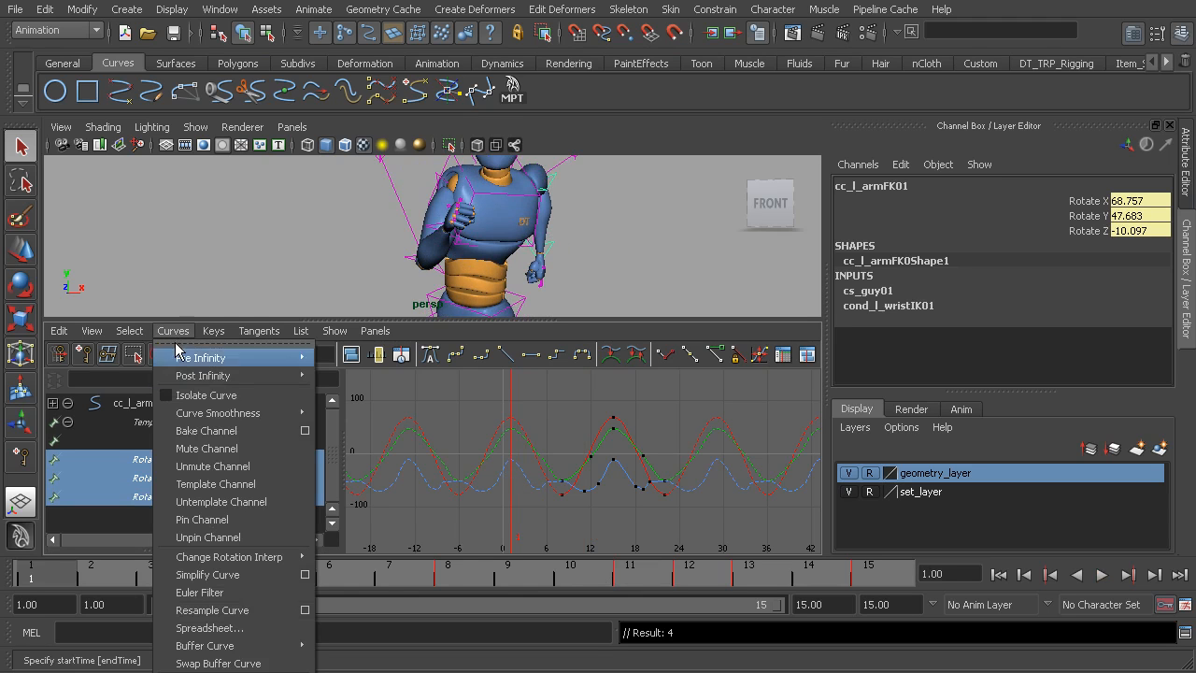
click(305, 432)
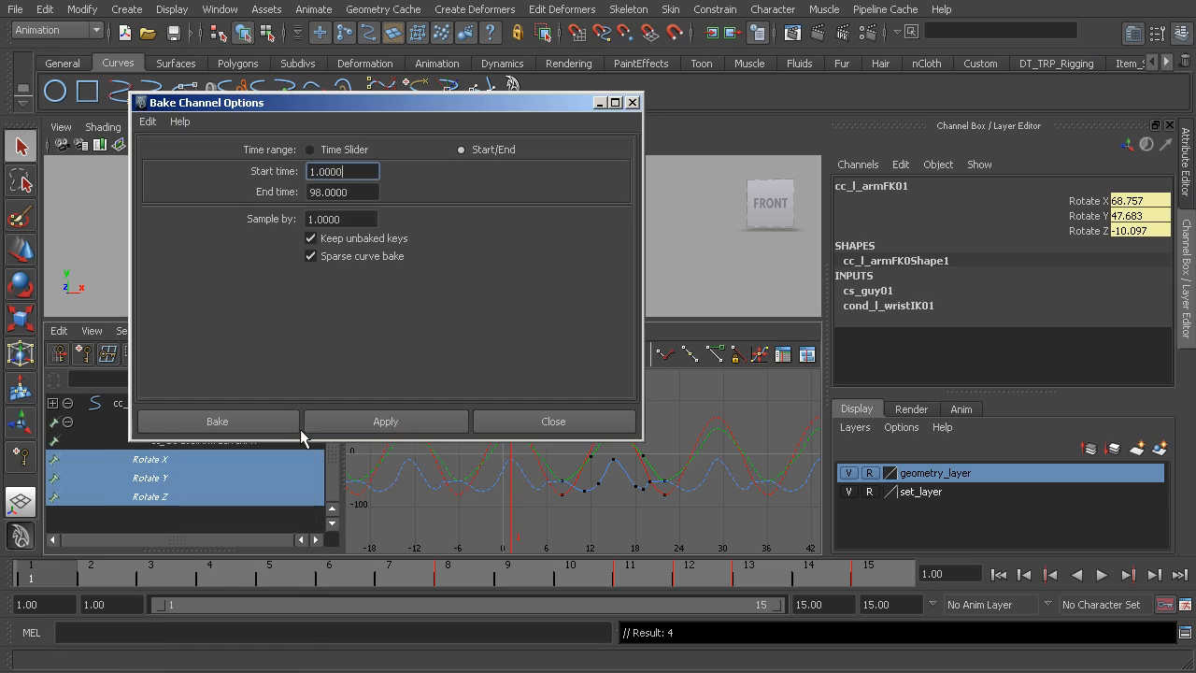
click(148, 121)
click(173, 155)
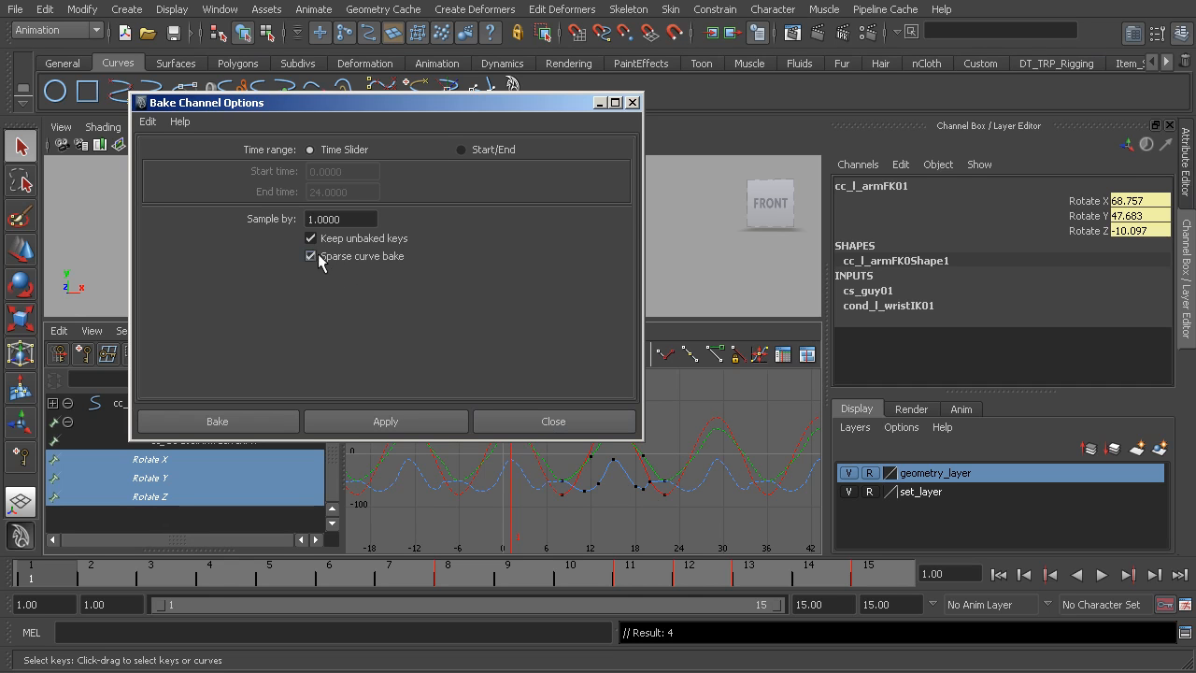
click(391, 423)
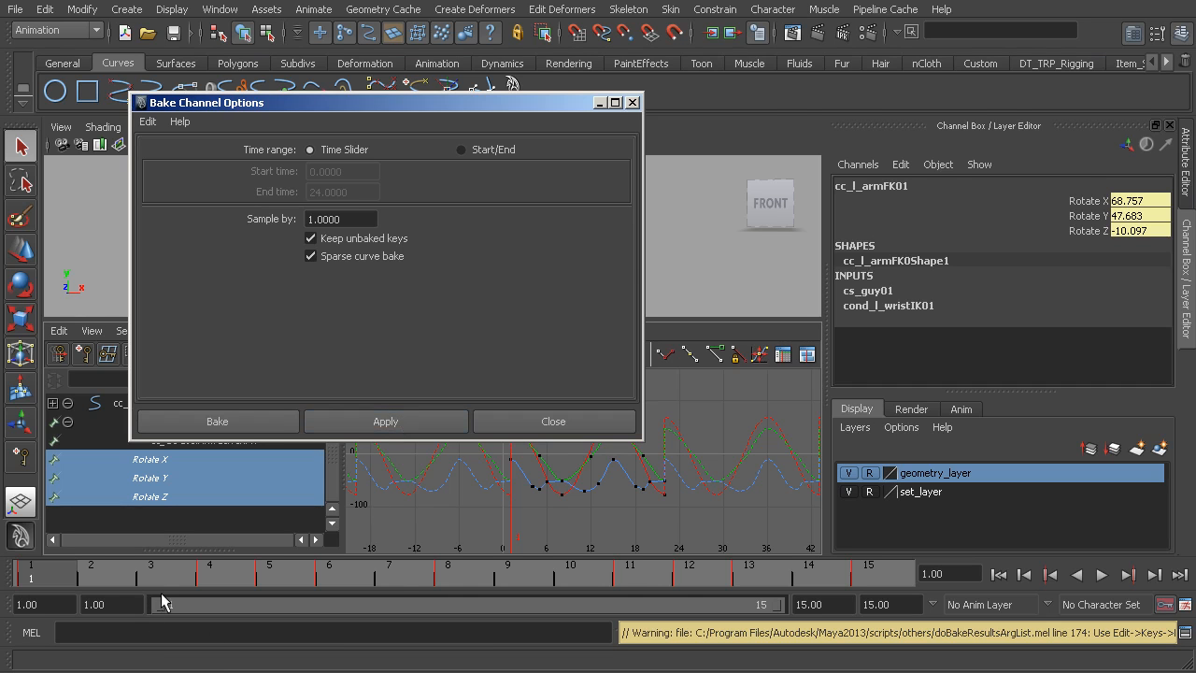
- Play back the baked motion, delete the left arm keys beyond frame 15, and close the Bake Channel options
click(47, 569)
key(alt+v)
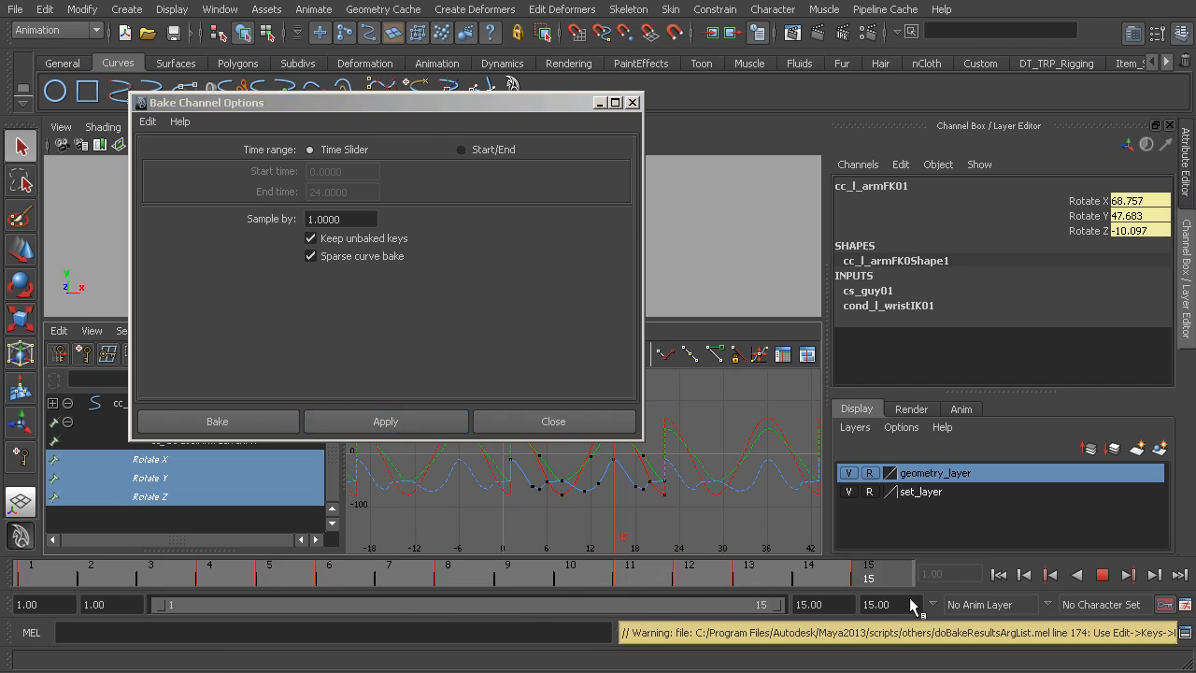
alt+middle_drag(692, 517, 728, 546)
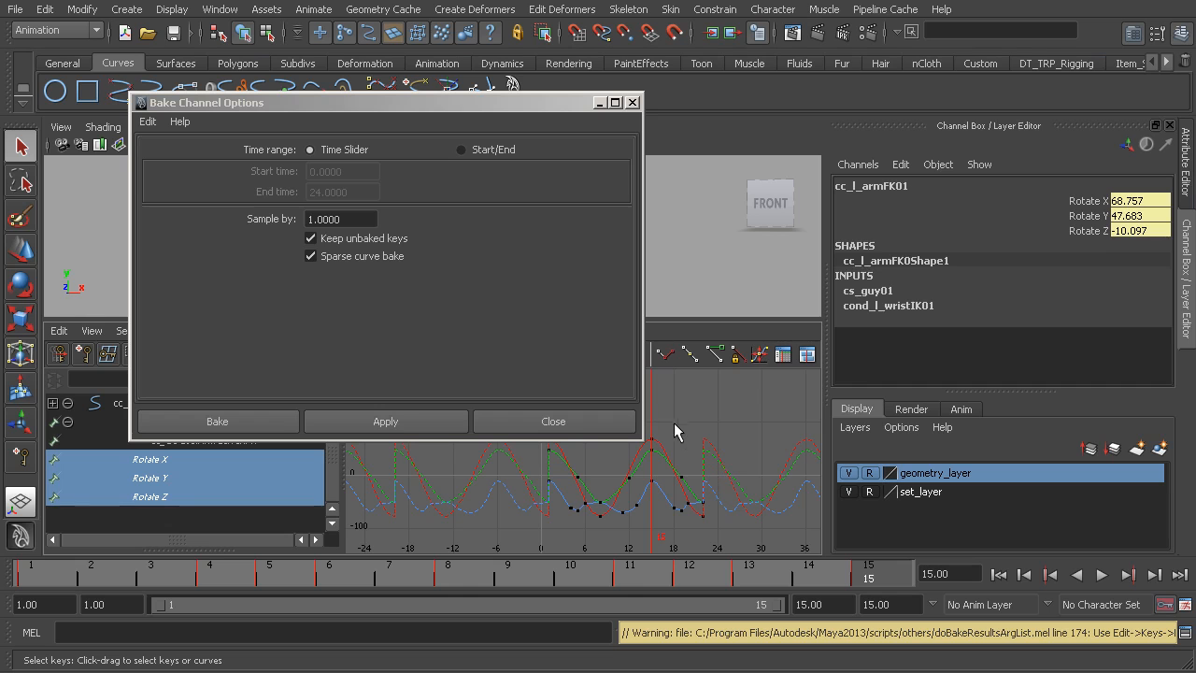
click(741, 528)
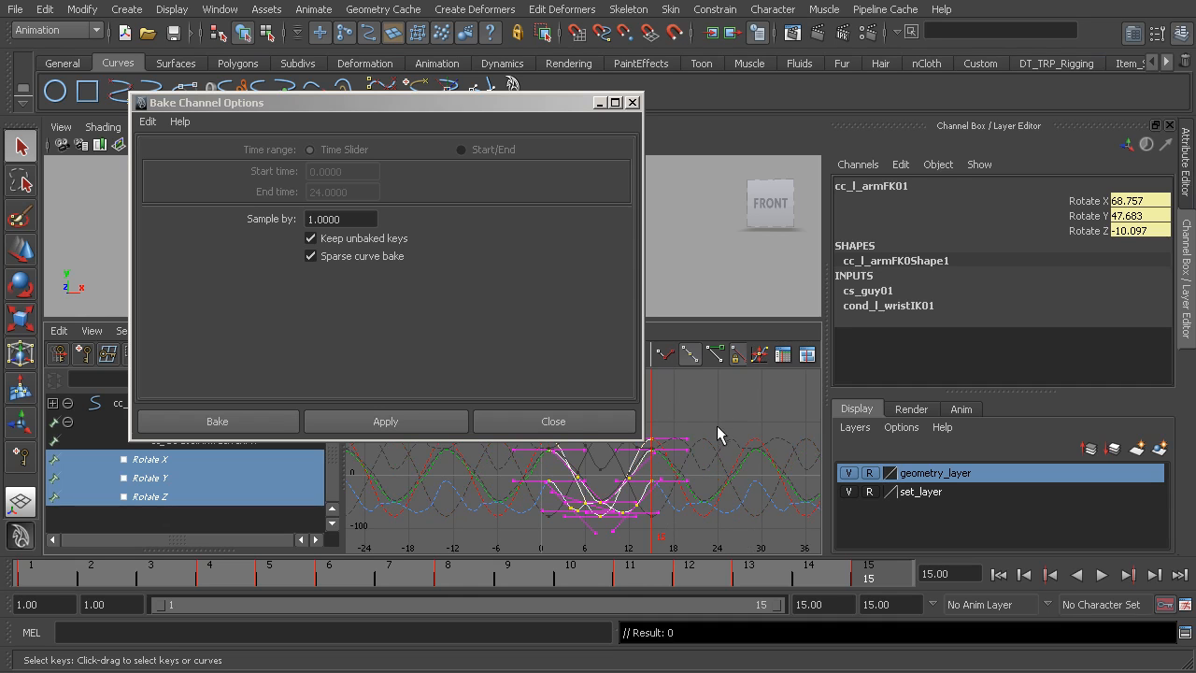
click(632, 102)
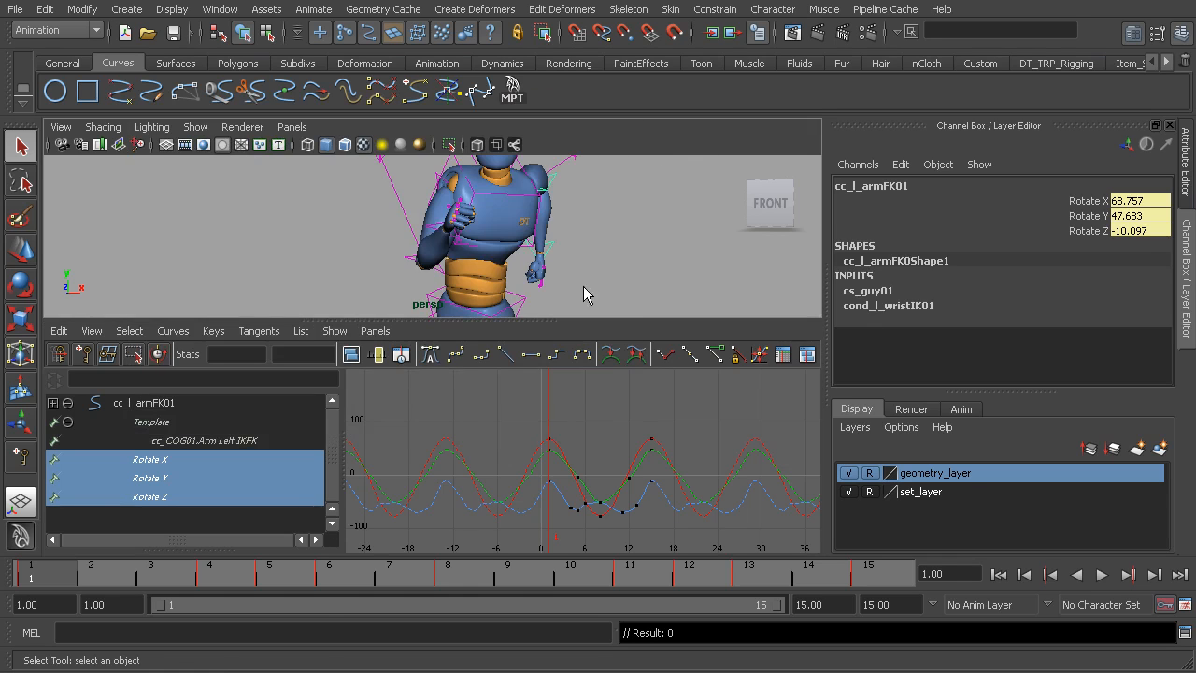
- Maximize the perspective view and hide the NURBS curves in it
key(space)
click(188, 131)
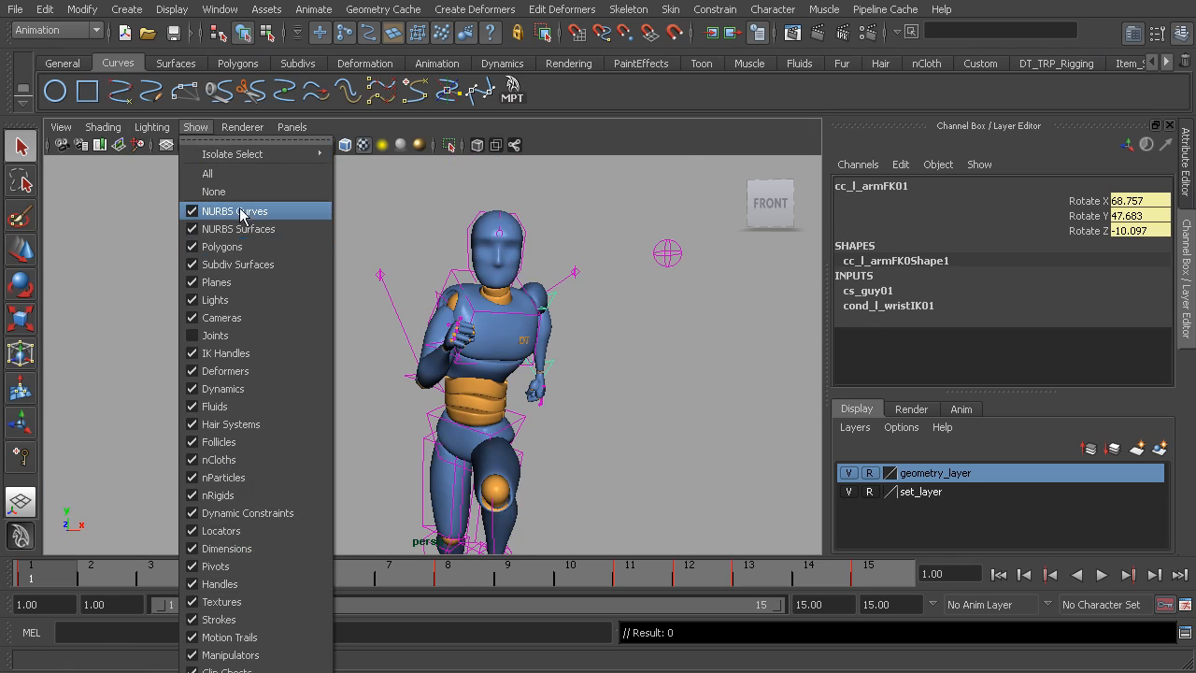
click(240, 212)
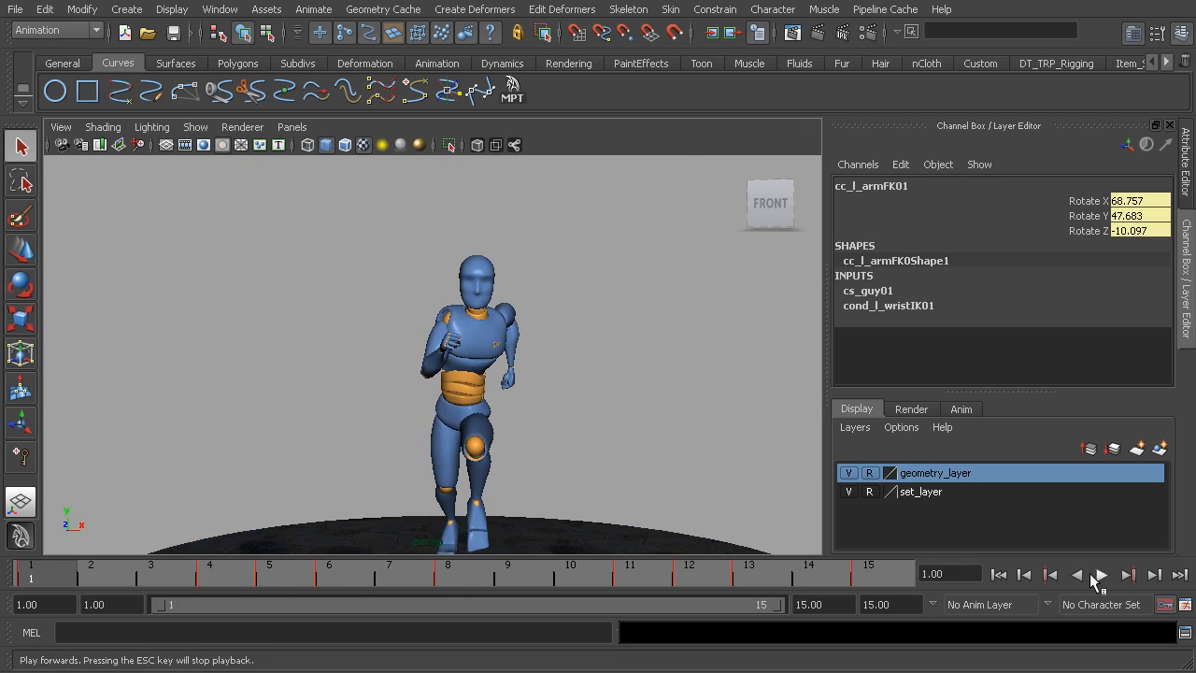
- Play the run cycle and examine the arm swing on both sides of the character while viewing it from several angles
click(1099, 576)
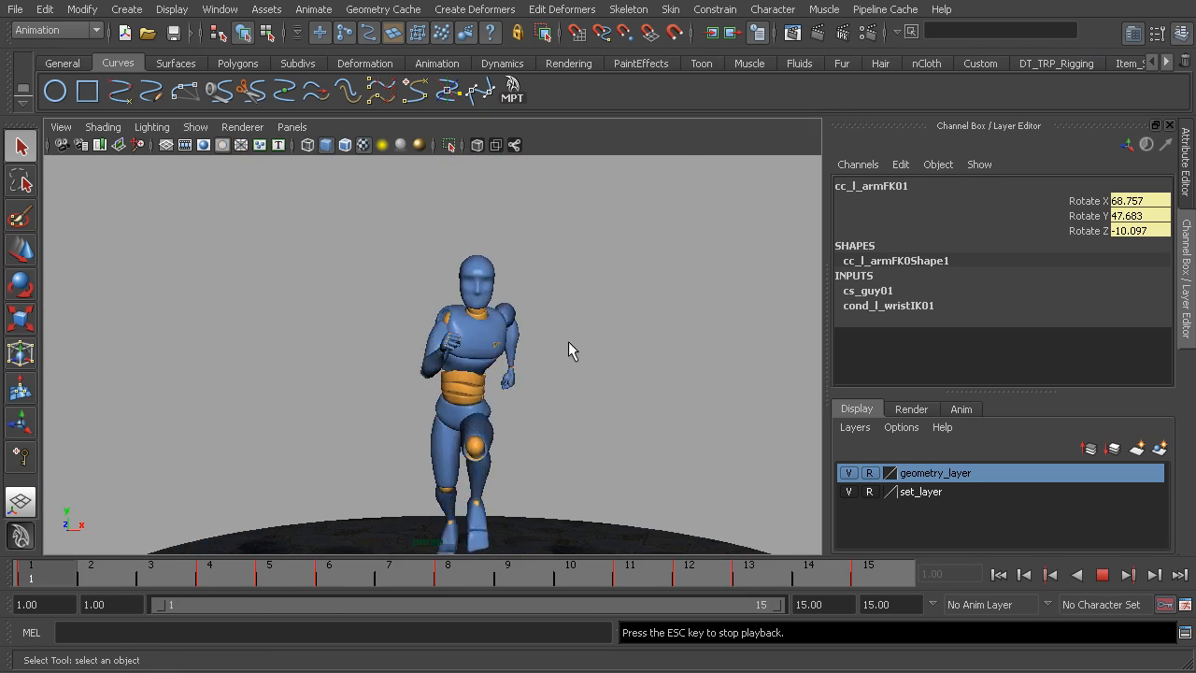
alt+drag(564, 345, 591, 314)
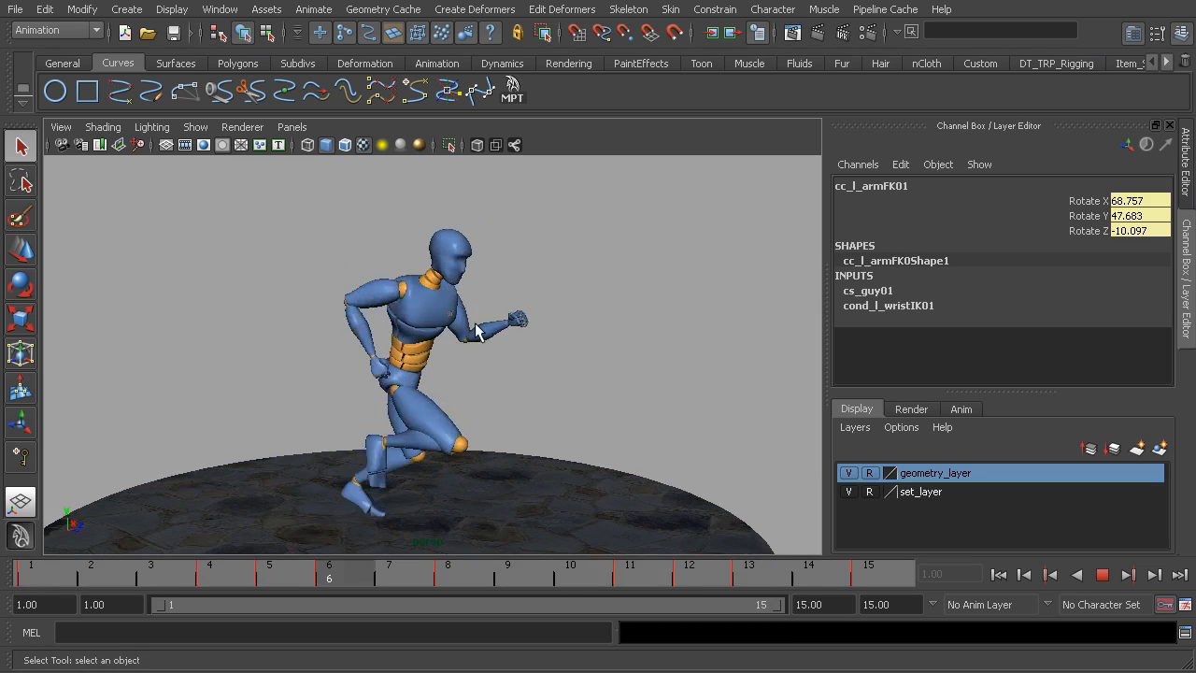
alt+drag(445, 311, 533, 372)
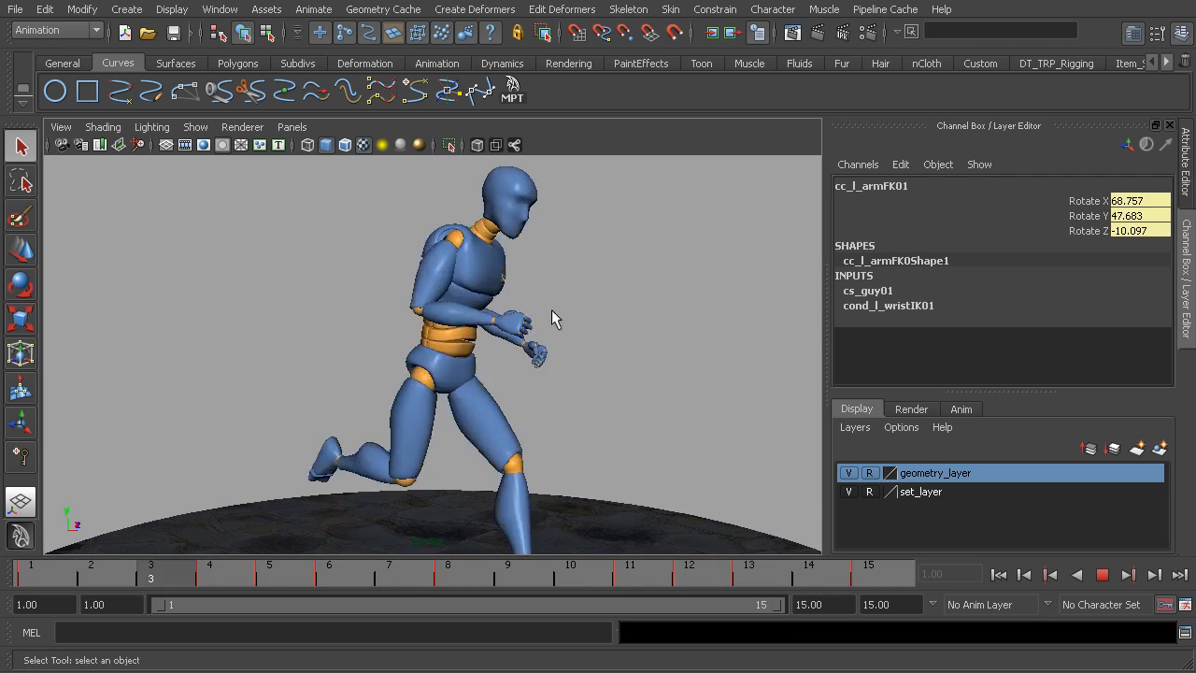
alt+drag(484, 364, 521, 364)
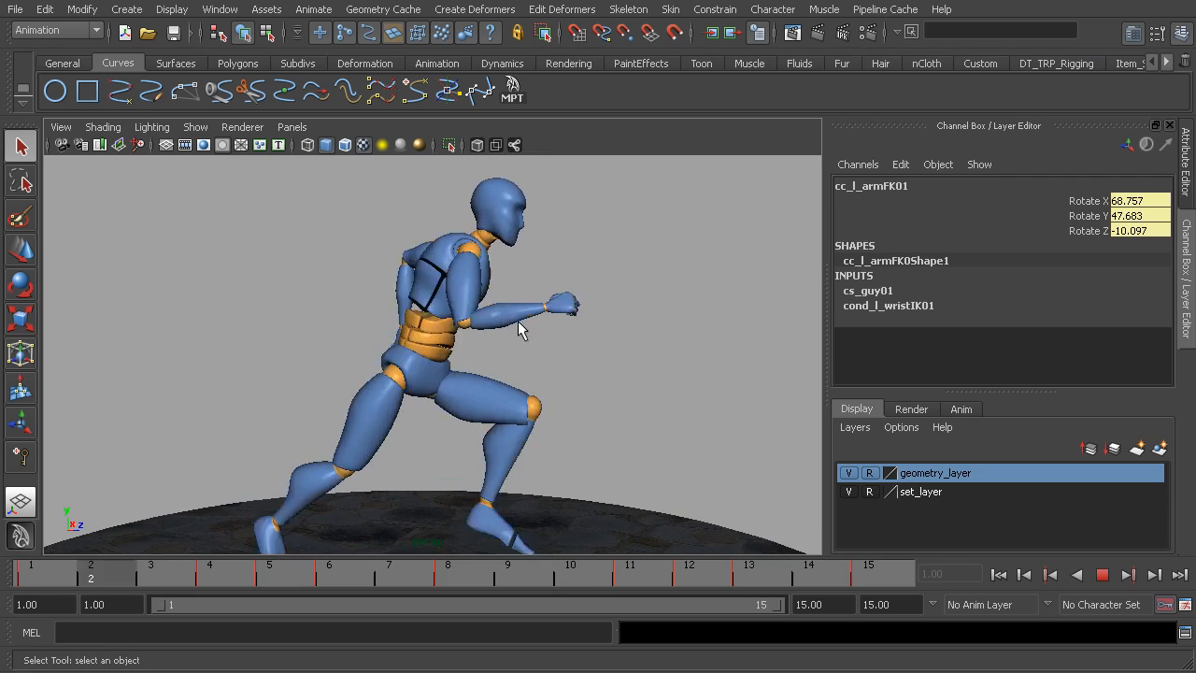
alt+drag(519, 331, 537, 337)
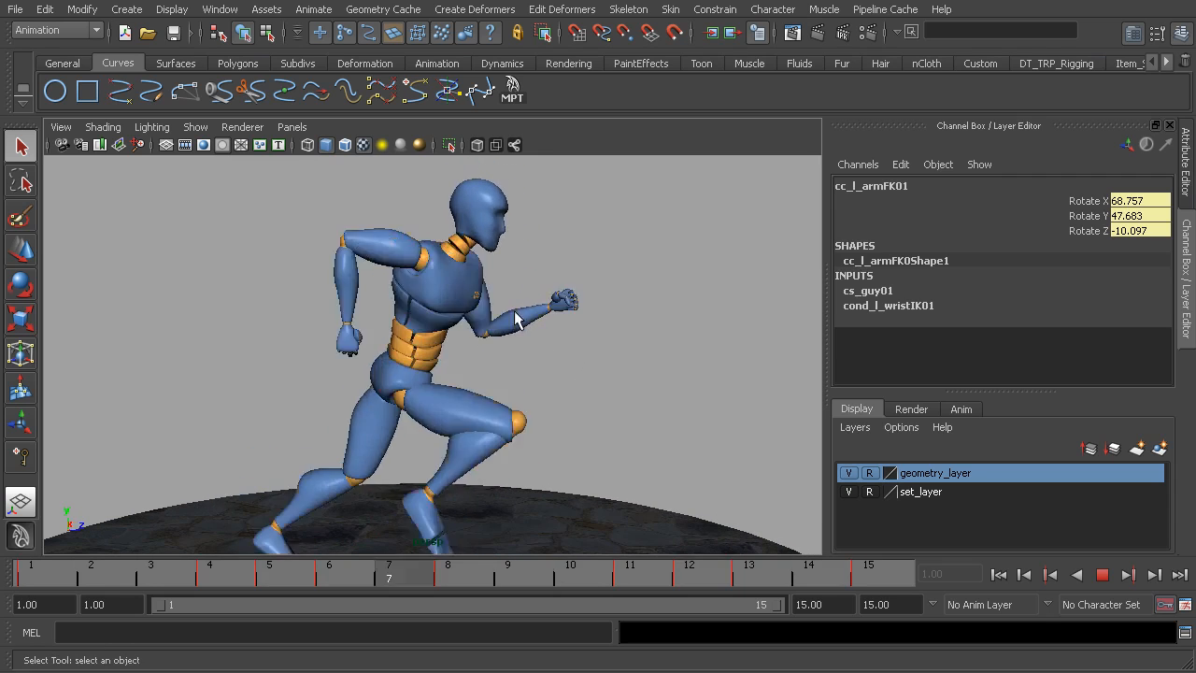